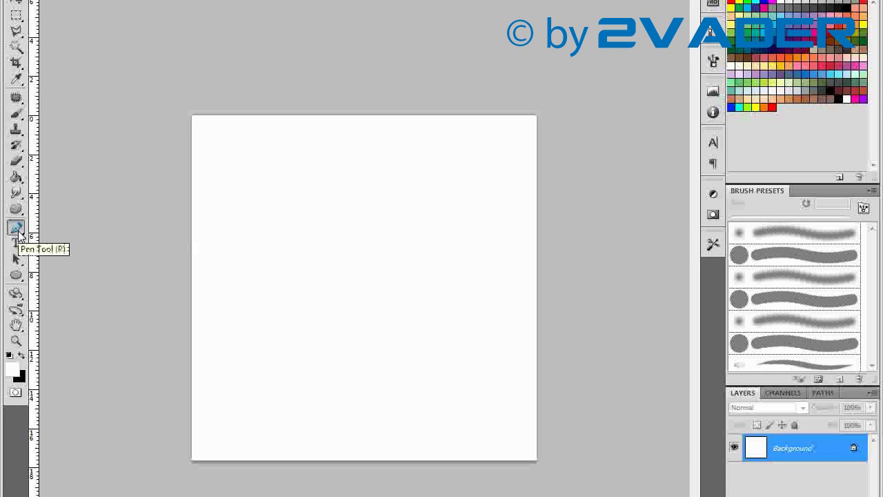
Step: Switch to the Pen Tool to draw paths on the blank white canvas
left_click(17, 230)
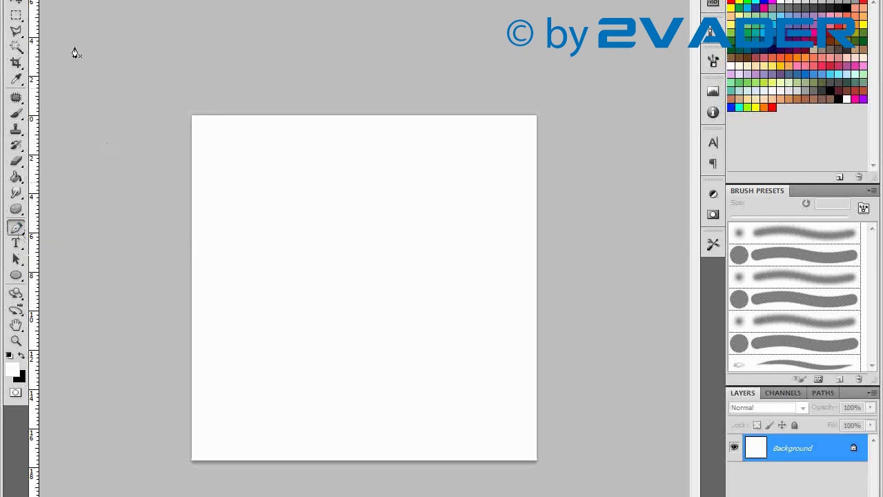
Step: Draw a two-point straight path, stroke it with a black brush line, then undo the stroke
key("d")
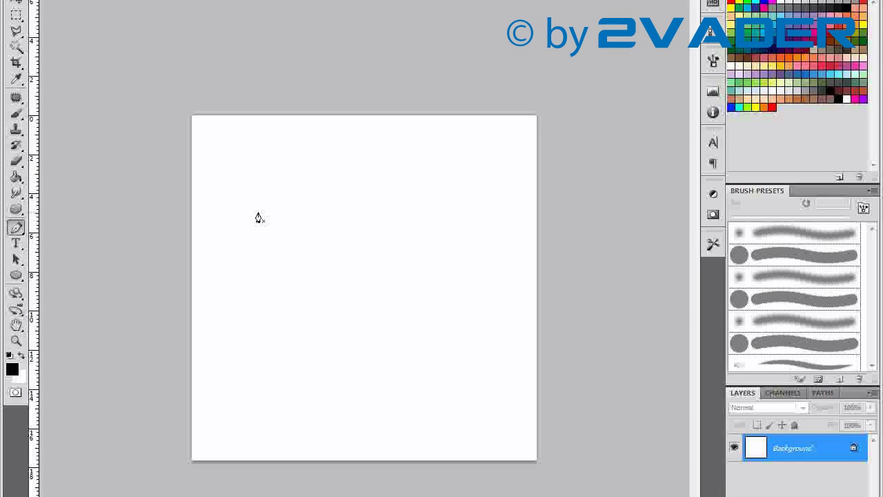
left_click(370, 209)
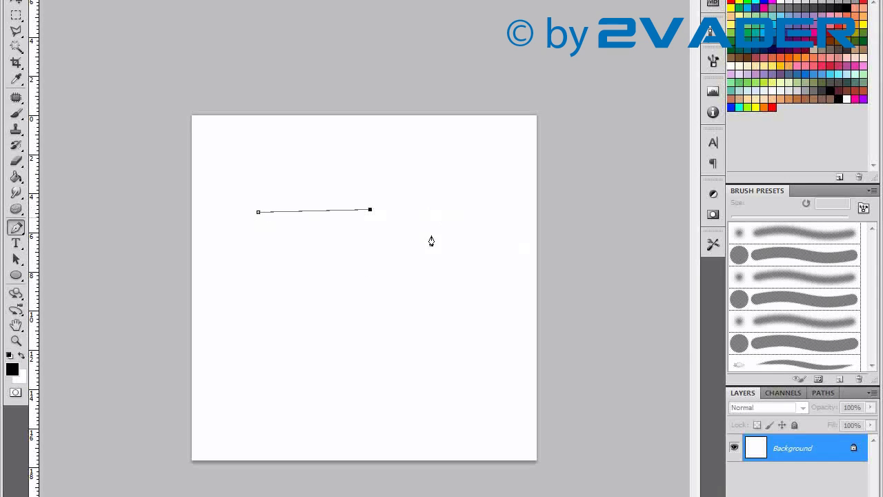
right_click(318, 274)
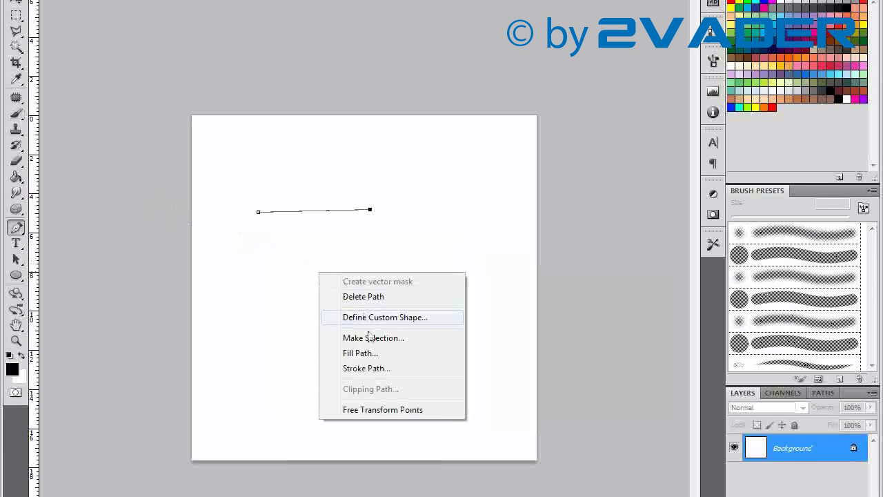
left_click(373, 368)
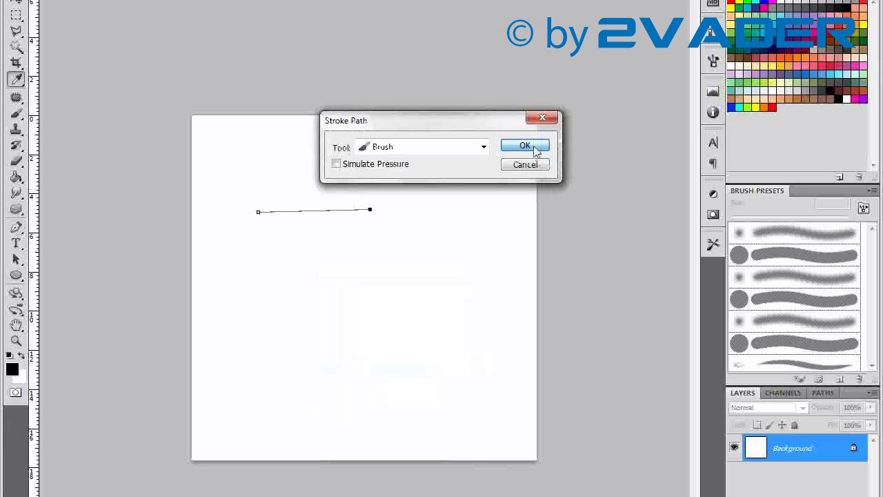
left_click(529, 147)
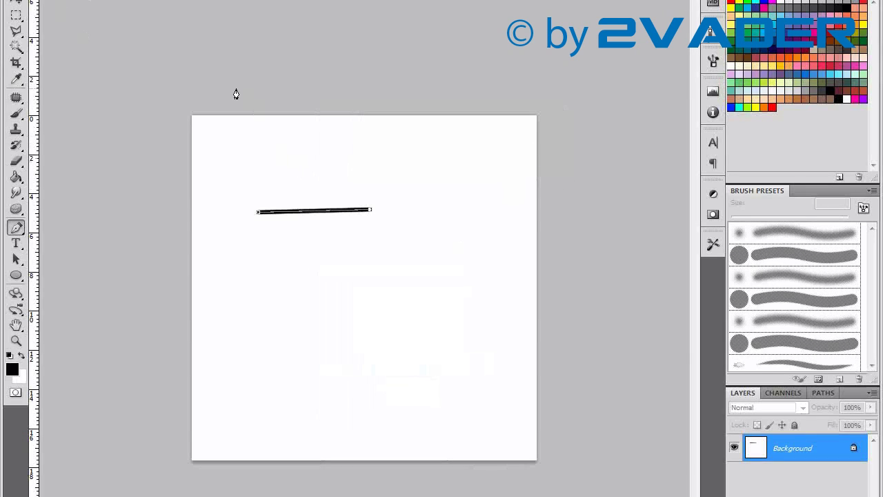
key("Return")
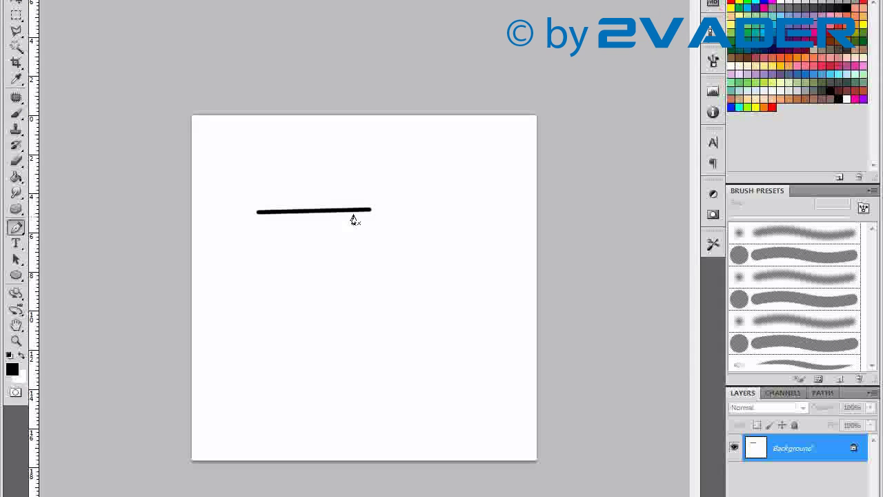
key("ctrl+z")
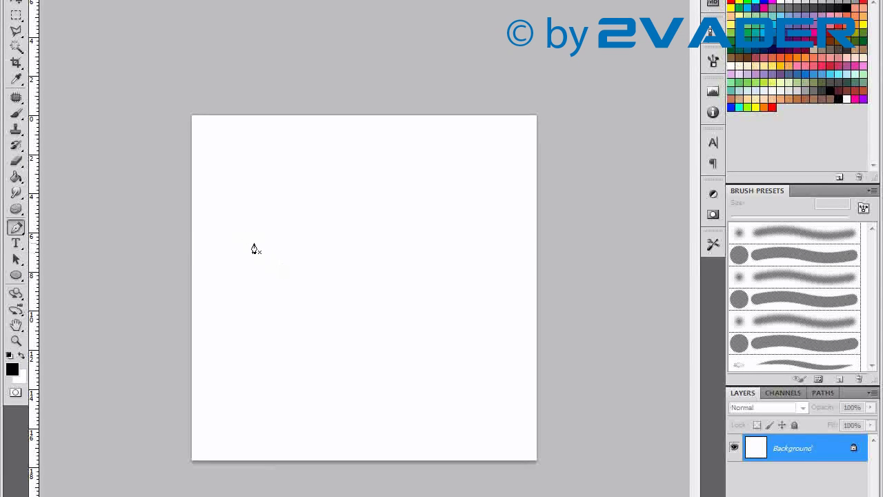
Step: Draw a closed boomerang-like path from curved and corner anchors, ending on the start point
left_click(360, 241)
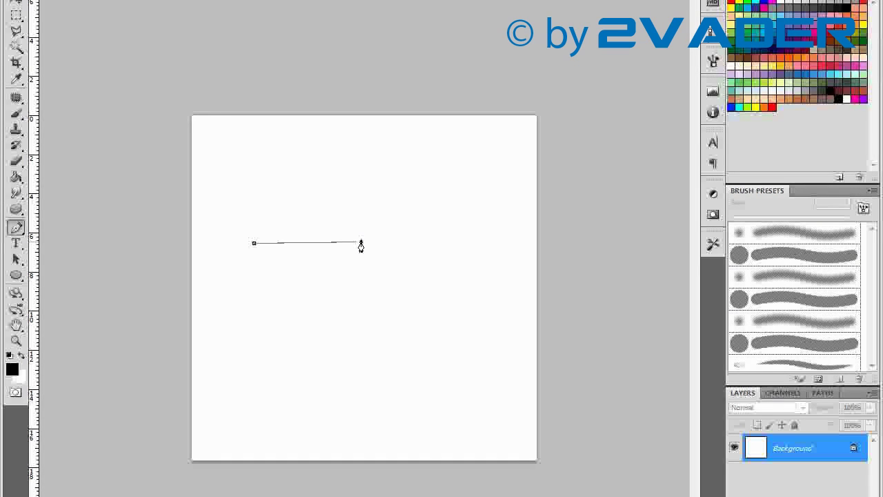
mouse_move(360, 241)
left_mouse_down()
mouse_move(395, 298)
mouse_move(399, 182)
mouse_move(416, 211)
left_mouse_up()
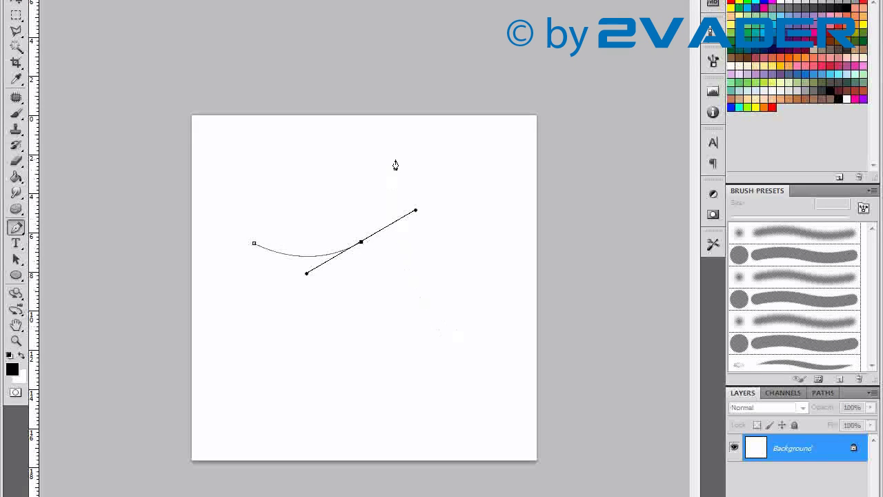
left_click(445, 345)
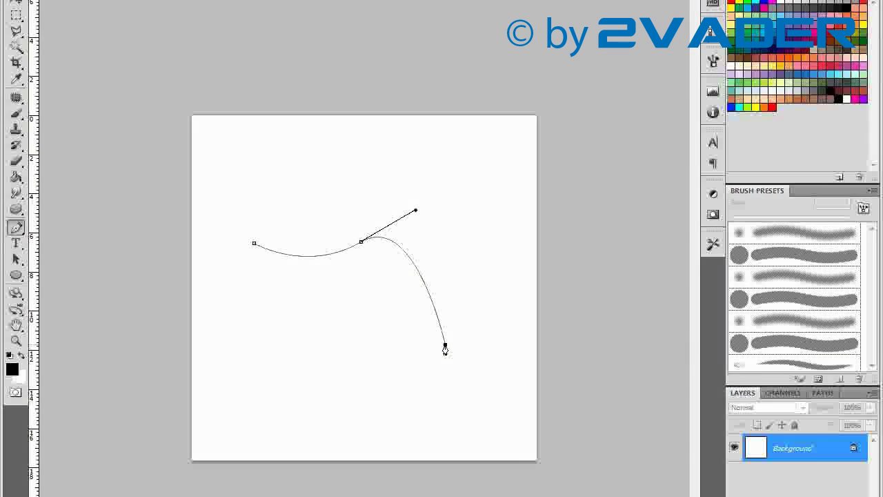
mouse_move(445, 346)
left_mouse_down()
mouse_move(419, 361)
mouse_move(449, 388)
mouse_move(498, 292)
mouse_move(491, 344)
mouse_move(474, 290)
left_mouse_up()
left_click(491, 216)
left_click(459, 166)
left_click_drag(380, 160, 282, 199)
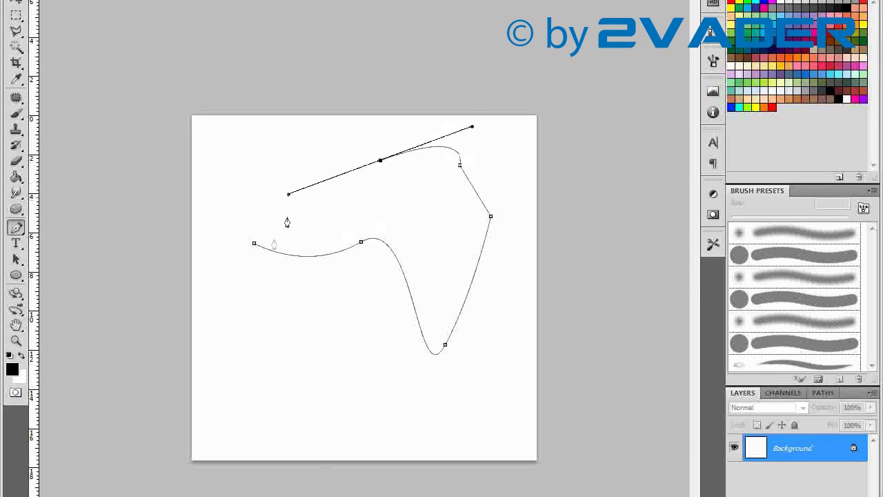
left_click_drag(255, 244, 306, 275)
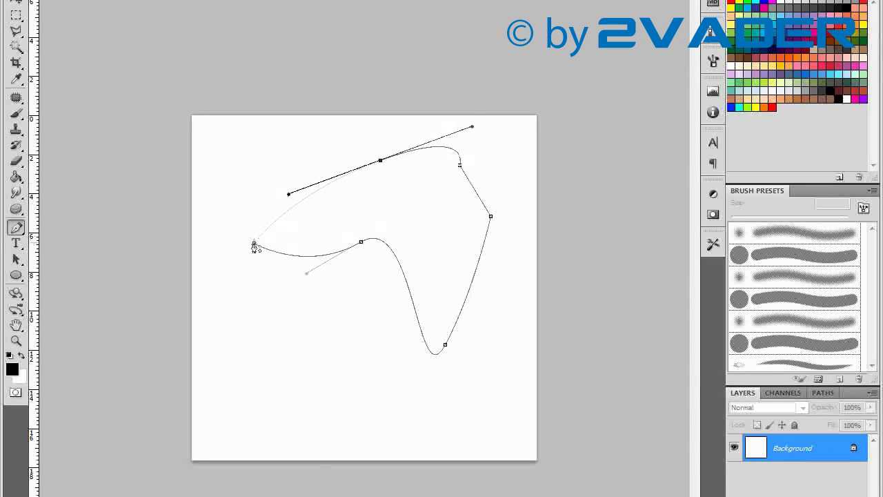
Step: Stroke the closed path's outline with a thick black brush line
right_click(317, 233)
left_click(442, 326)
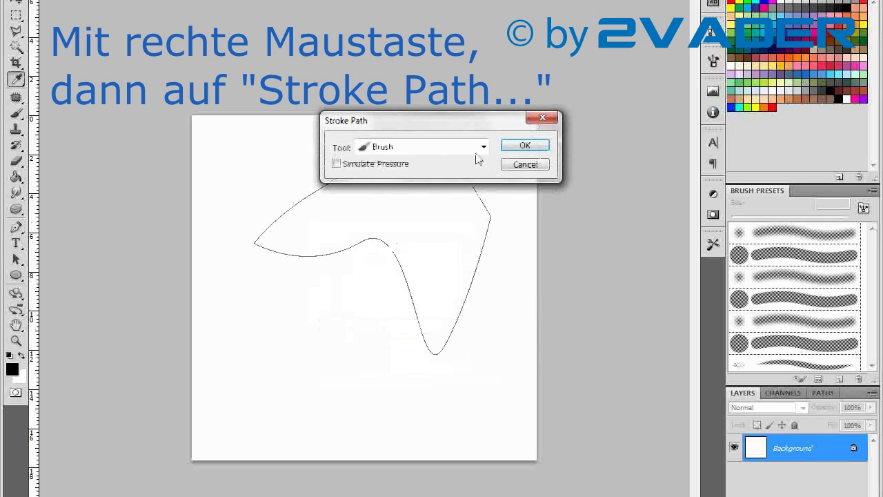
left_click(519, 146)
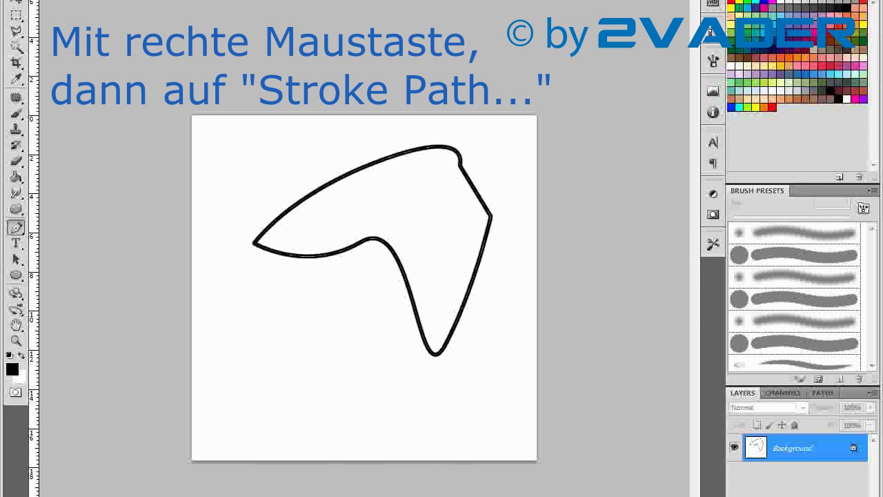
left_click(16, 227)
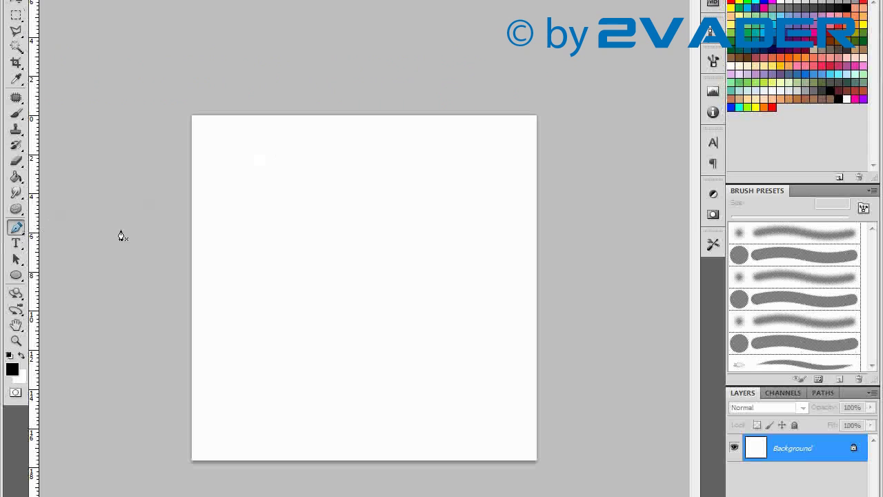
Step: Draw a practice curved path with a corner anchor, then delete it
left_click(281, 219)
left_click_drag(350, 300, 446, 293)
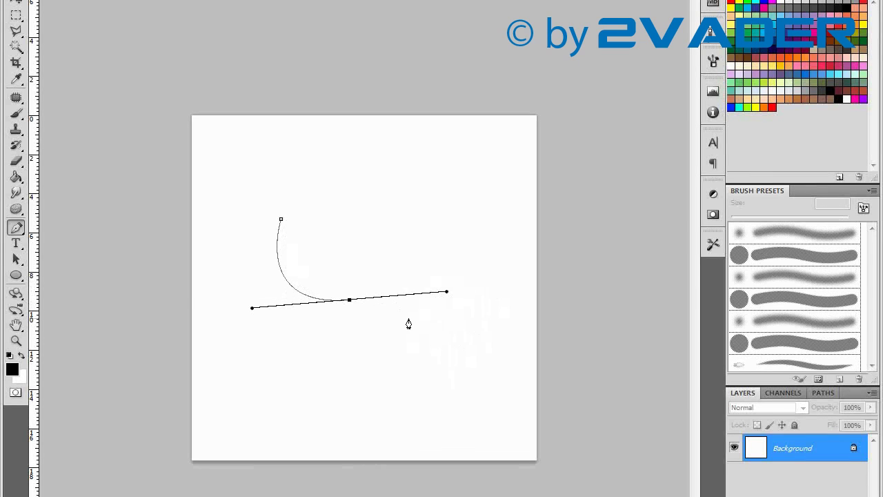
left_click(350, 300, "alt")
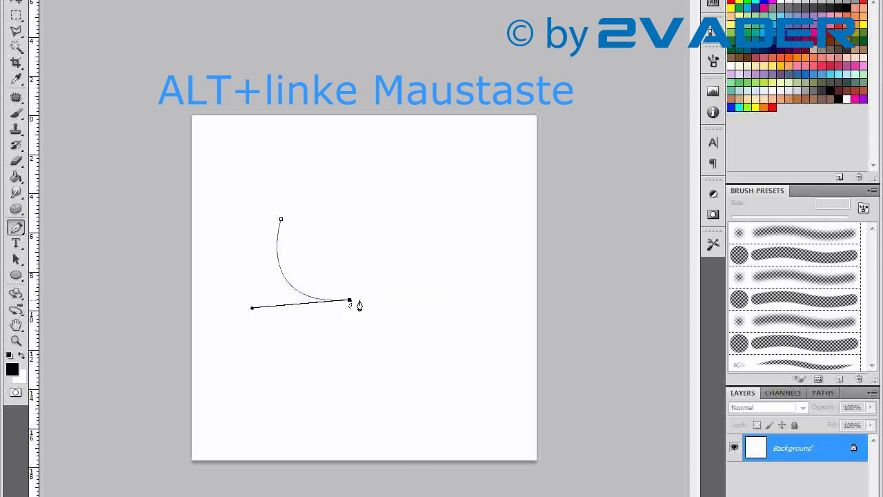
left_click(409, 359)
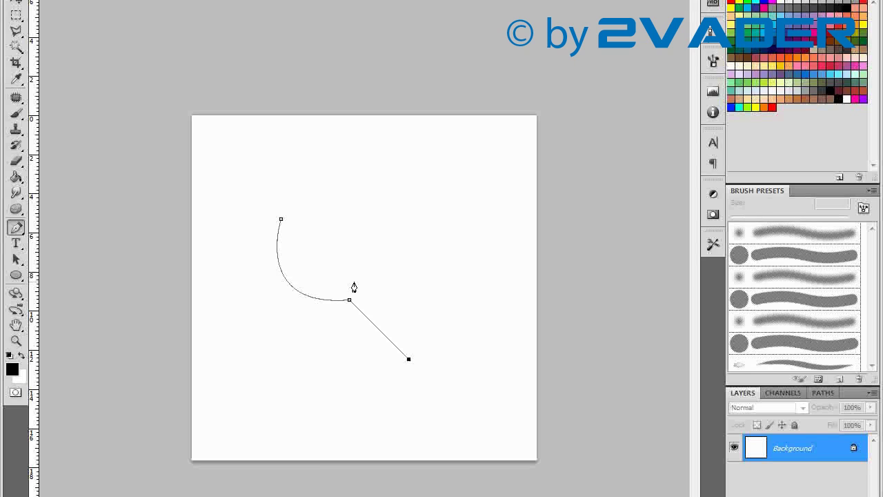
key("Delete")
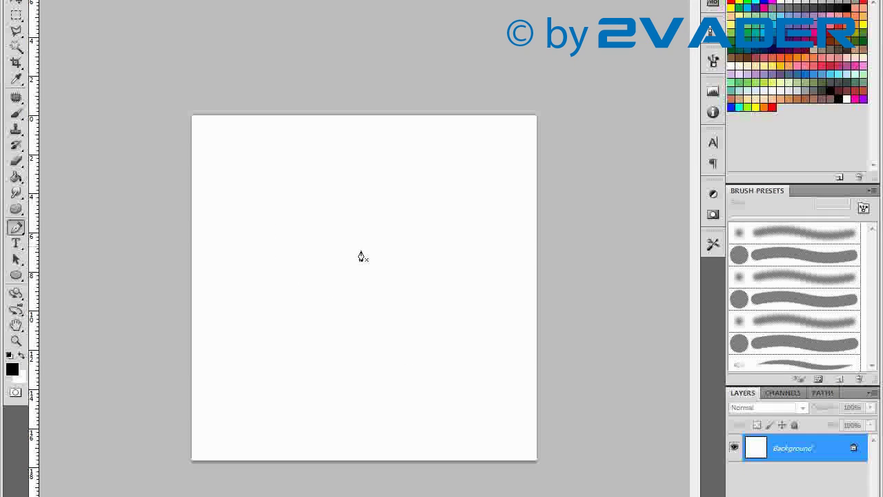
Step: Build a hook-shaped path with a sharp right corner, repositioning anchors and reshaping handles
left_click(254, 232)
mouse_move(389, 277)
left_mouse_down()
mouse_move(387, 323)
mouse_move(362, 352)
left_mouse_up()
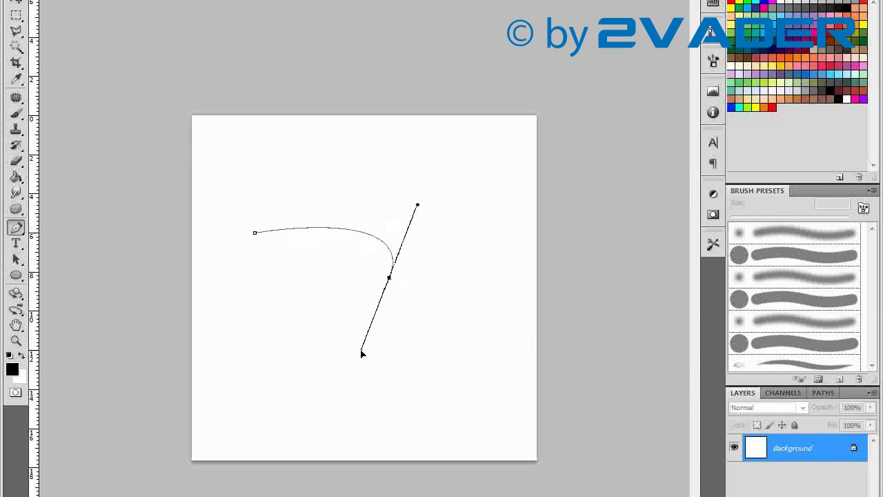
left_click(389, 278, "ctrl")
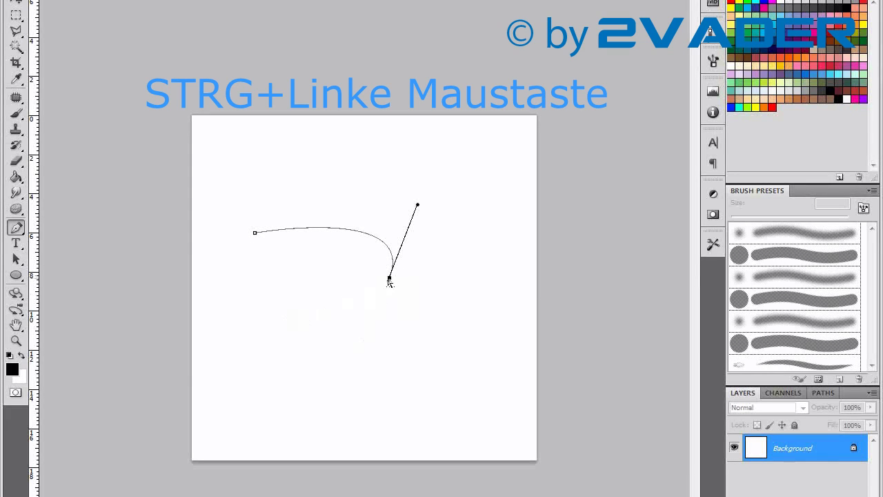
left_click_drag(390, 281, 432, 243)
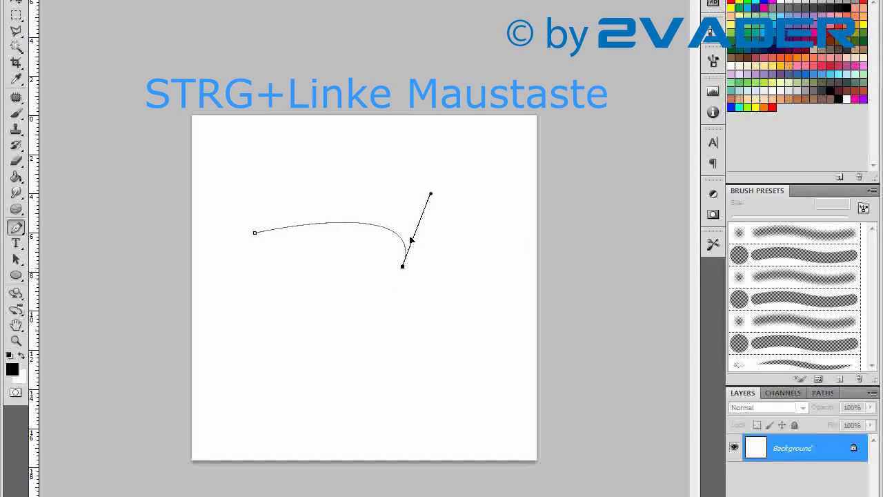
left_click_drag(431, 243, 403, 280)
mouse_move(307, 345)
left_mouse_down()
mouse_move(269, 355)
mouse_move(290, 301)
left_mouse_up()
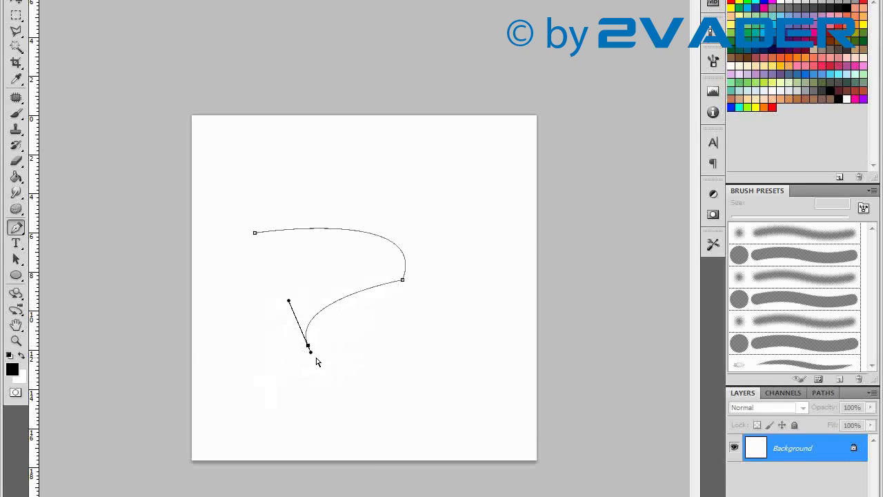
mouse_move(311, 355)
left_mouse_down()
mouse_move(285, 383)
mouse_move(255, 327)
mouse_move(324, 345)
mouse_move(317, 367)
mouse_move(367, 429)
left_mouse_up()
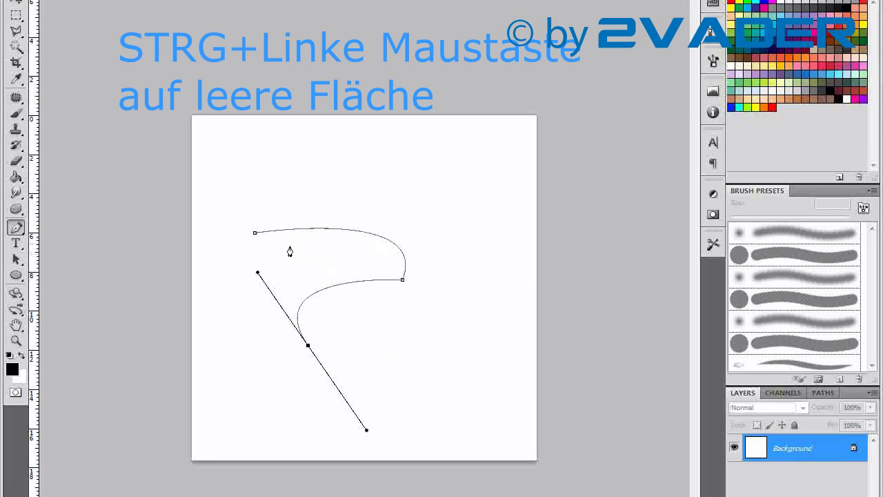
left_click(312, 203, "ctrl")
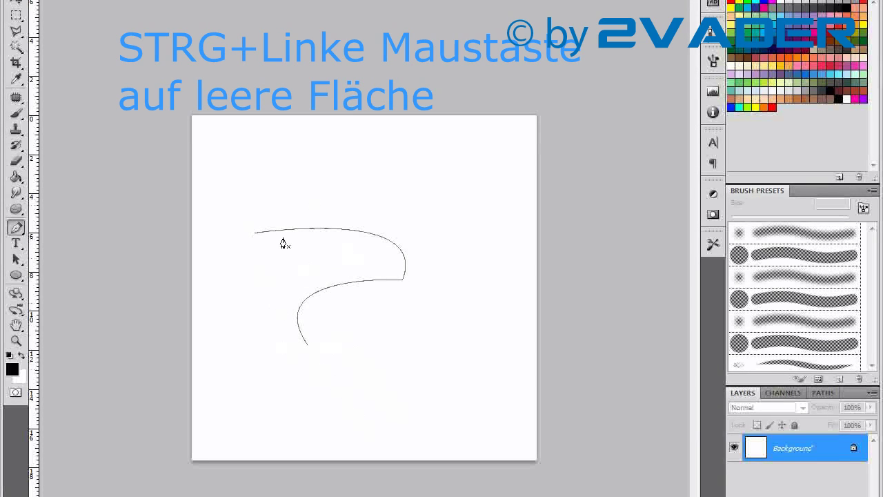
left_click(256, 233)
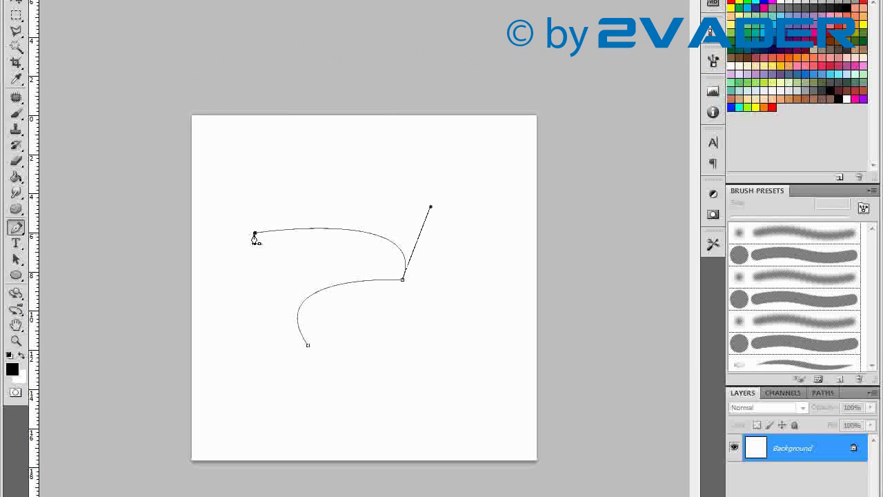
Step: Extend the practice path with corner points and draw a new practice path on the right
left_click(310, 177)
left_click(369, 183)
left_click(434, 219)
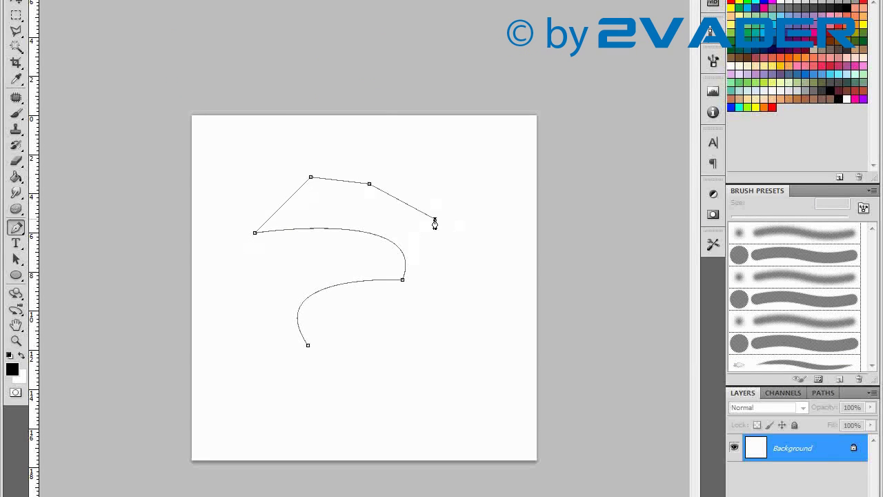
left_click(452, 258, "ctrl")
left_click(381, 369)
left_click(452, 329)
left_click_drag(469, 256, 475, 256)
left_click(491, 359)
left_click(453, 414)
Step: Draw a left practice path running downward and a short angled path at top right
left_click(283, 404, "ctrl")
left_click(271, 344)
left_click(248, 315)
left_click(237, 261)
left_click(224, 207)
left_click(264, 201, "ctrl")
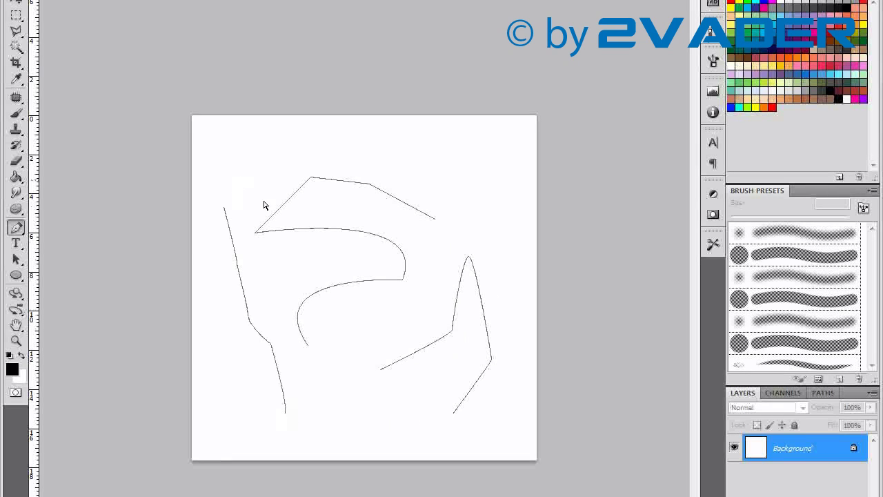
left_click(447, 157)
left_click(470, 203)
left_click(438, 242)
left_click(481, 242, "ctrl")
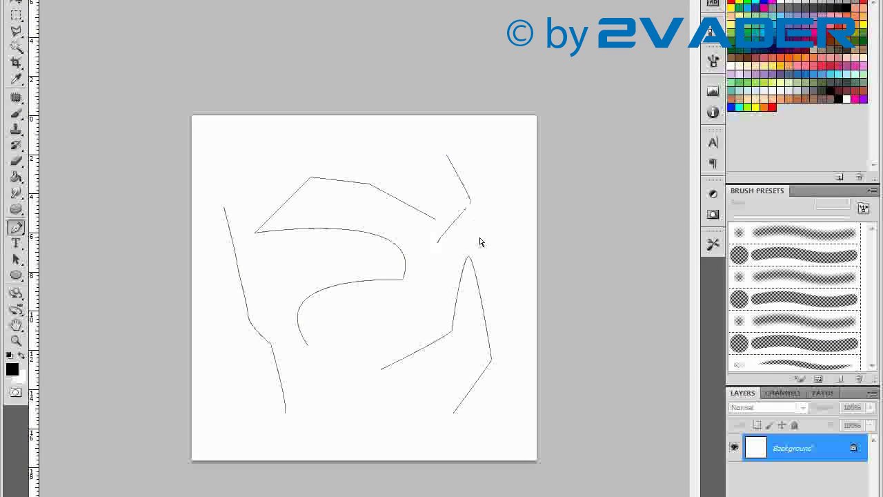
Step: Stroke all the practice paths in black with the brush and hide the path outlines
right_click(481, 242)
left_click(527, 334)
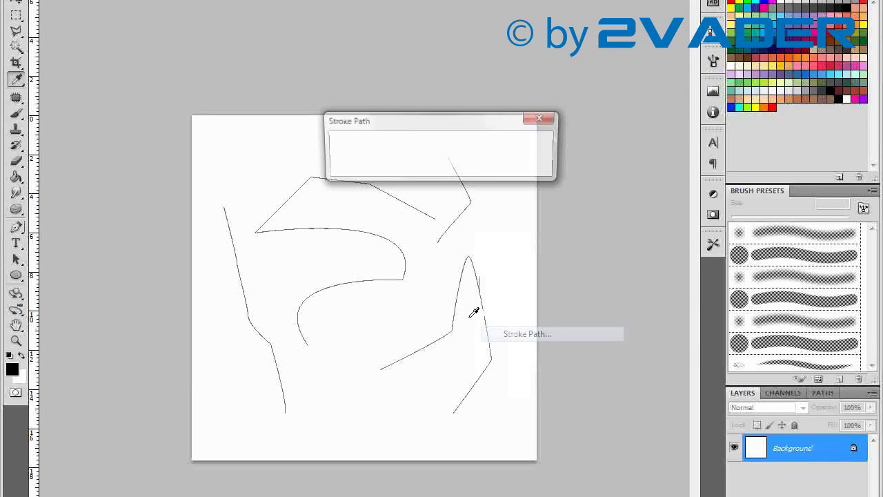
left_click(525, 146)
key("Return")
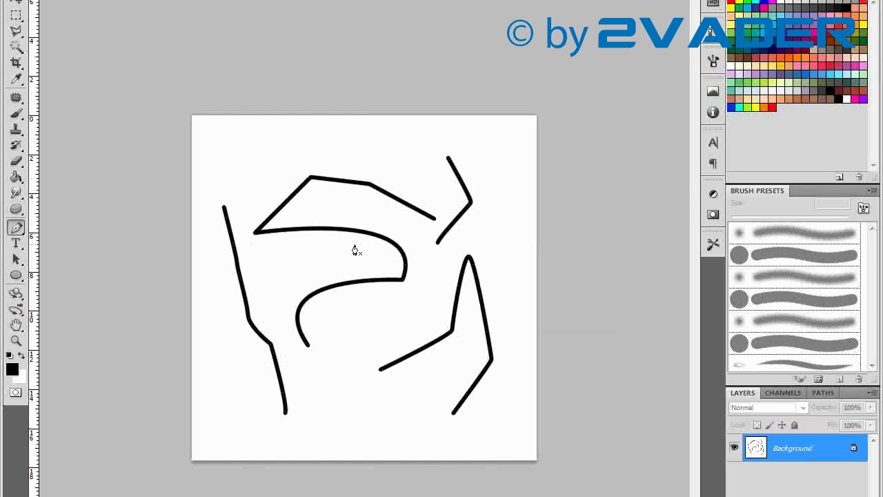
Step: Select the whole canvas and fill it with white to clear it
key("ctrl+a")
key("shift+BackSpace")
key("Return")
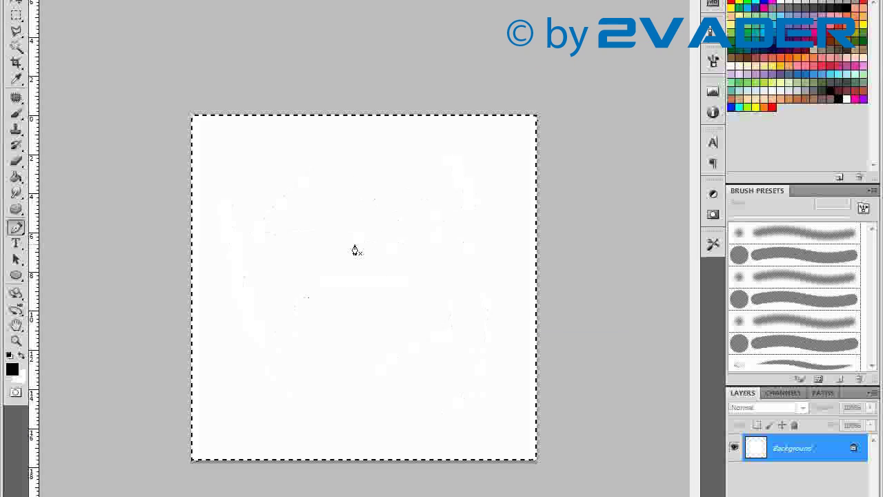
left_click(16, 14)
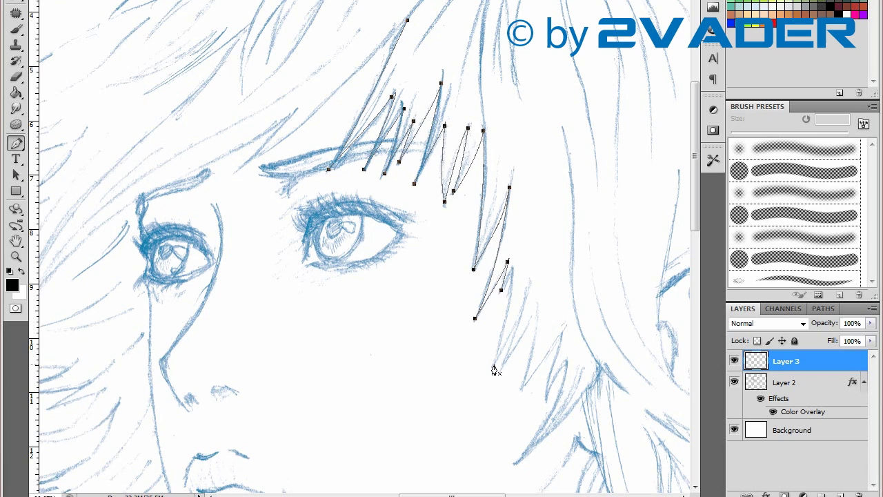
Step: Trace a spiky fringe strand beside the right eye with curved anchors and a sharp broken-handle tip
left_click(514, 269)
left_click(500, 290)
left_click_drag(493, 365, 482, 395)
left_click_drag(528, 288, 541, 242)
left_click(503, 364)
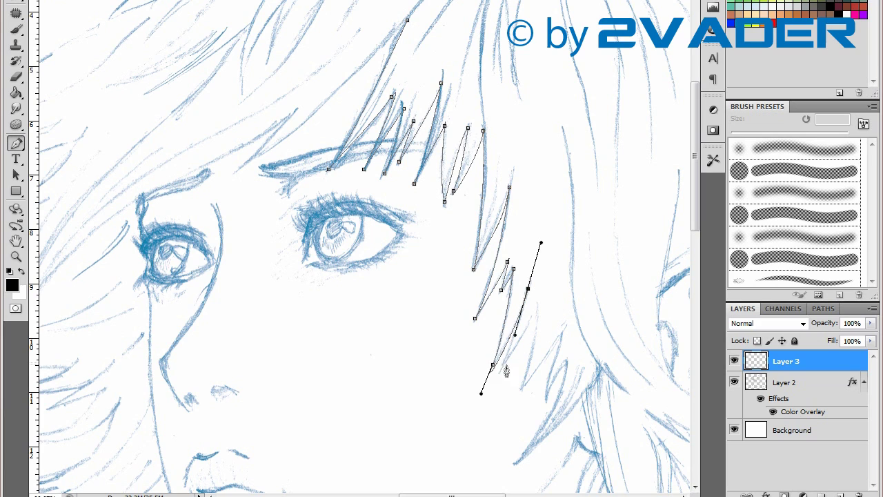
left_click_drag(503, 364, 488, 389)
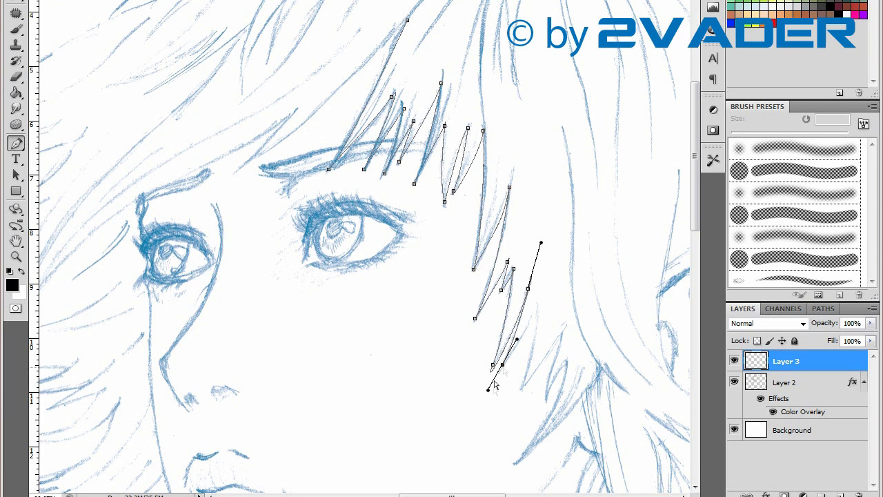
left_click_drag(501, 373, 502, 375)
left_click(502, 365, "alt")
left_click_drag(538, 305, 557, 264)
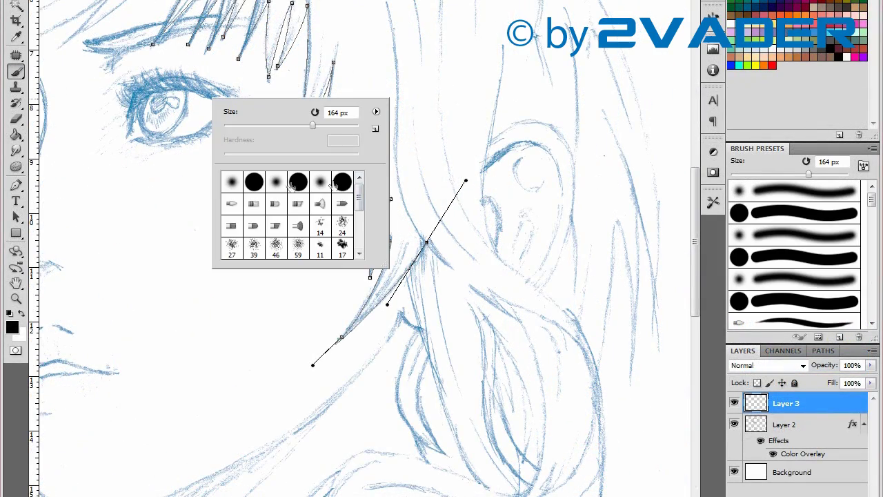
Step: Choose the hard round brush tip and check its Shape Dynamics pen-pressure setting
left_click(342, 181)
key("Return")
key("F5")
left_click(502, 65)
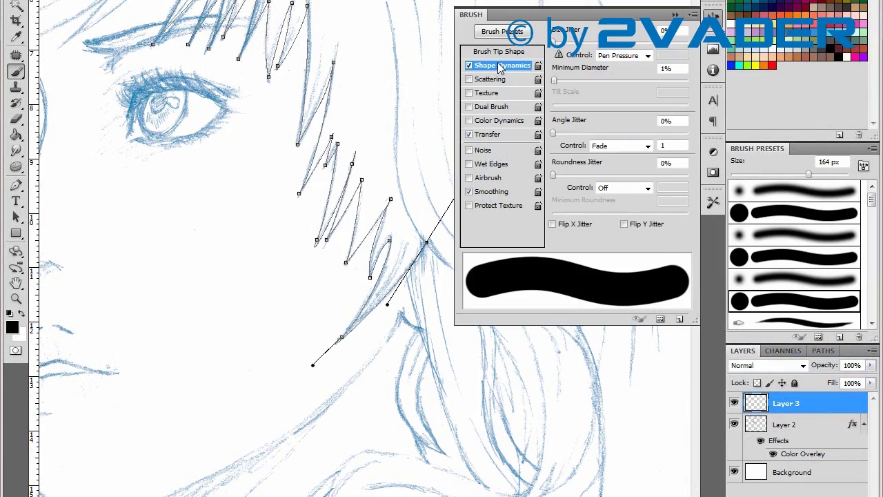
left_click(502, 65)
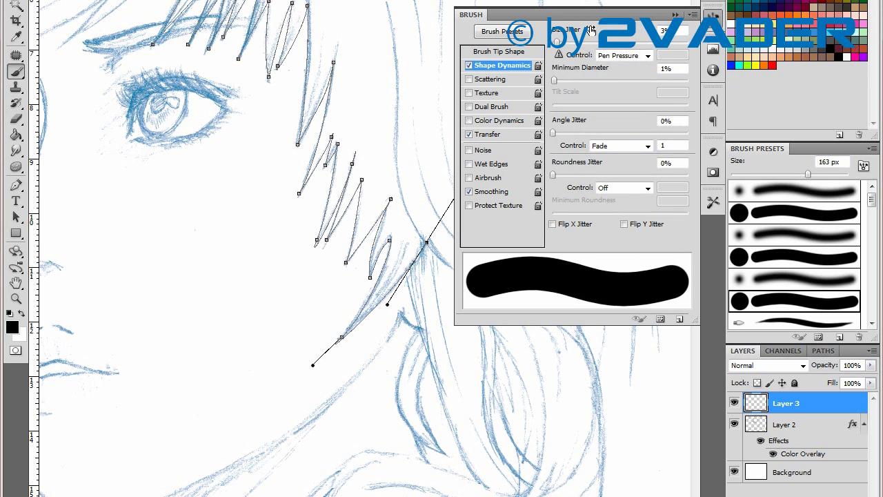
Step: Set the brush size to 4 px
right_click(496, 141)
key("BackSpace")
key("Return")
key("Return")
type("4")
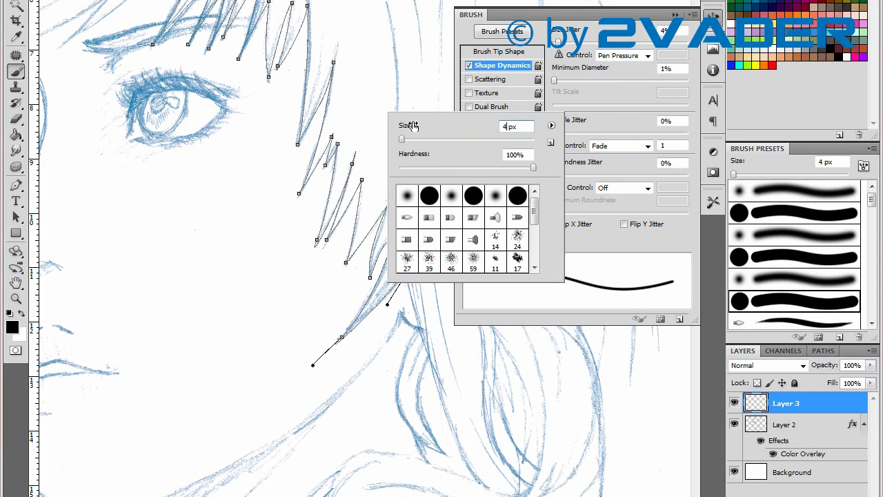
key("F5")
Step: Stroke the fringe path with the 4 px black brush
key("p")
right_click(414, 175)
left_click(454, 270)
left_click(524, 97)
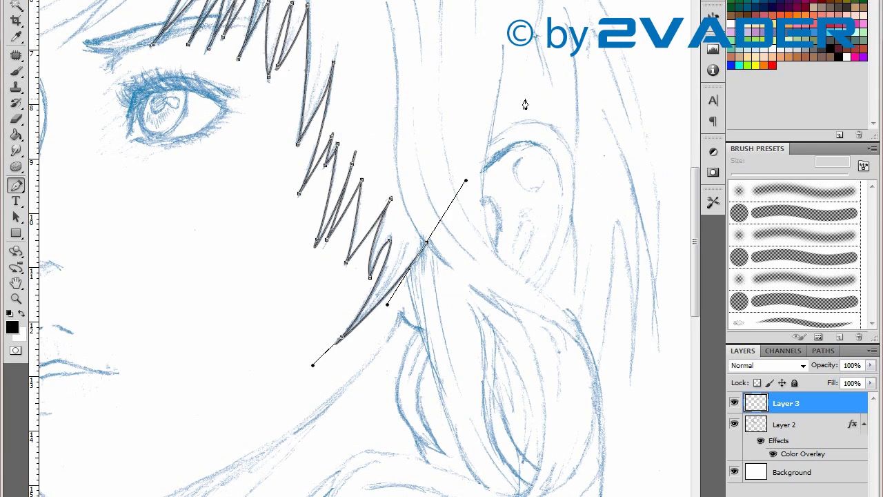
Step: Start a path at the top of the hair and curve it down along the outer hair contour
scroll(108, 166, "up", 5)
scroll(109, 178, "down", 5)
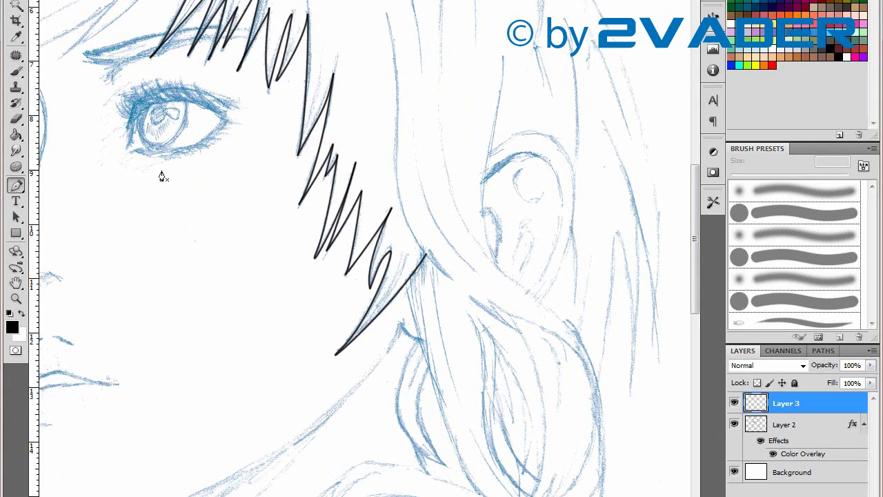
left_click(388, 13)
left_click_drag(397, 124, 395, 176)
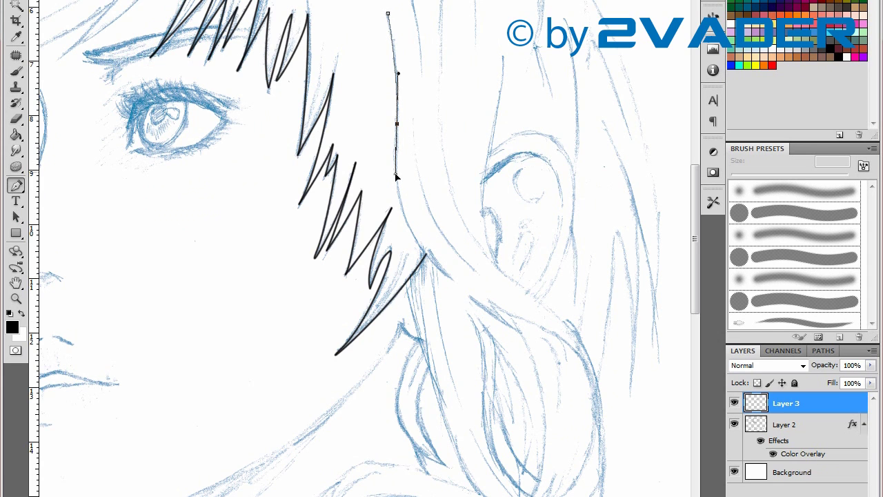
left_click_drag(439, 268, 489, 308)
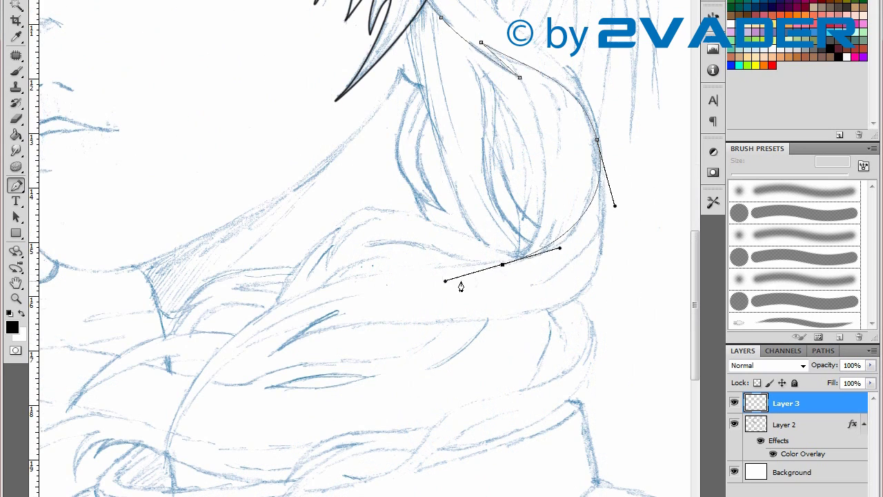
left_click_drag(502, 265, 528, 255)
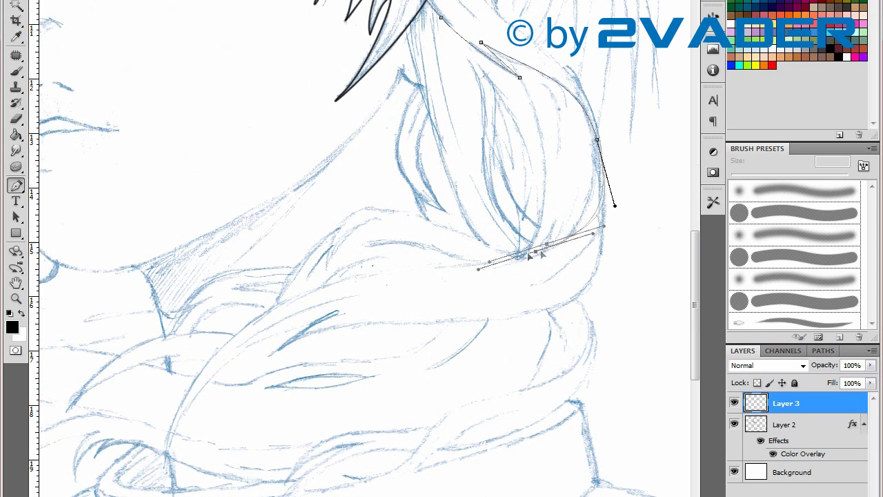
left_click_drag(485, 280, 509, 279)
left_click_drag(615, 209, 603, 187)
left_click_drag(583, 230, 585, 240)
Step: Extend the outline left across the hair, undo a misplaced point, and continue to the right edge
left_click_drag(280, 304, 210, 350)
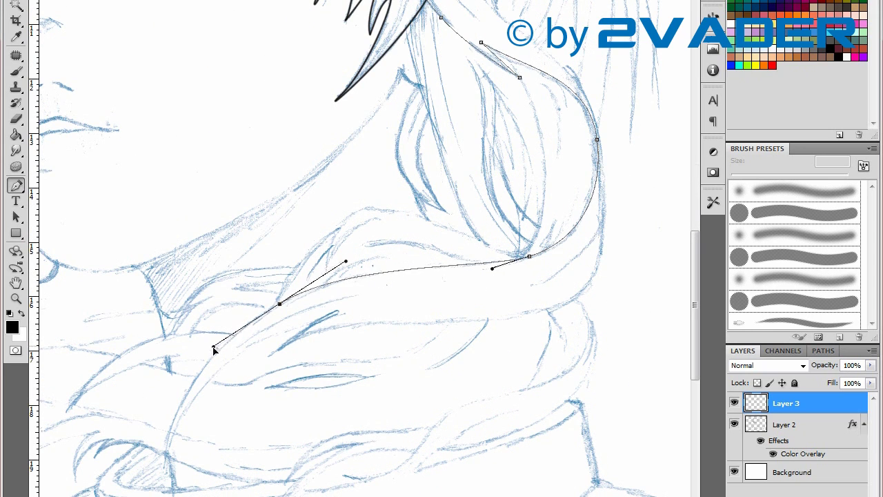
left_click_drag(163, 463, 205, 144)
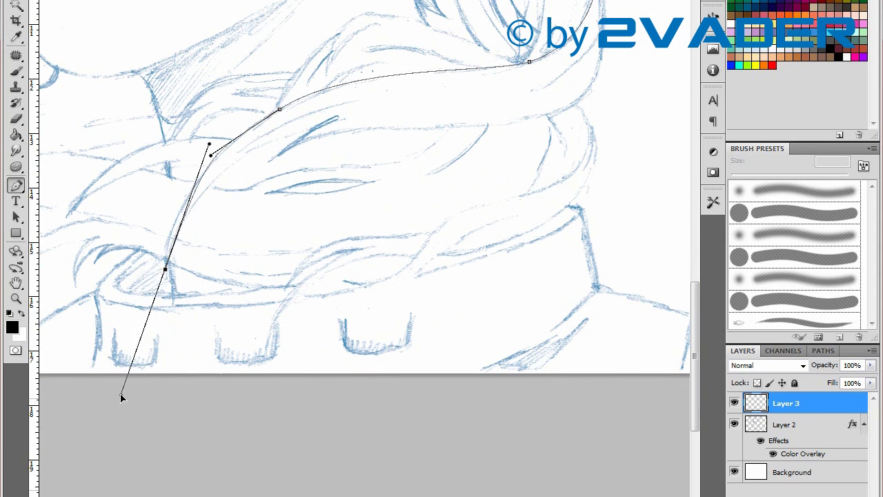
left_click_drag(205, 145, 195, 130)
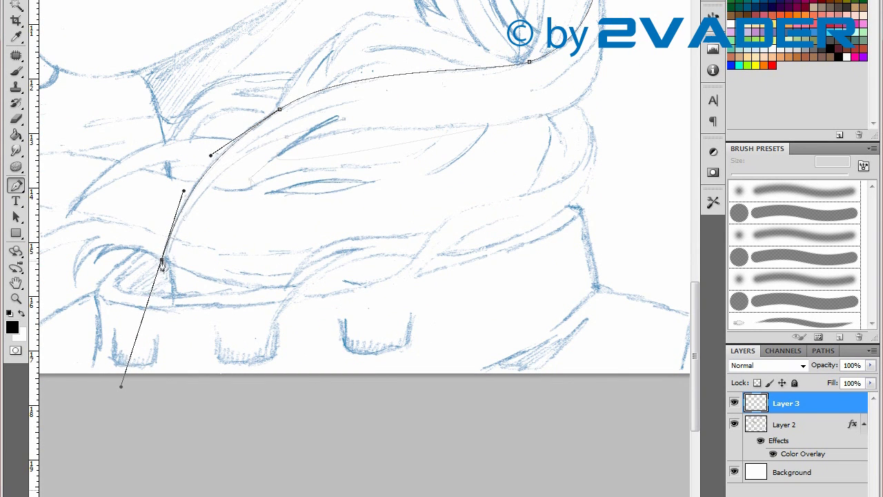
mouse_move(540, 115)
left_mouse_down()
mouse_move(270, 161)
mouse_move(524, 126)
left_mouse_up()
key("ctrl+z")
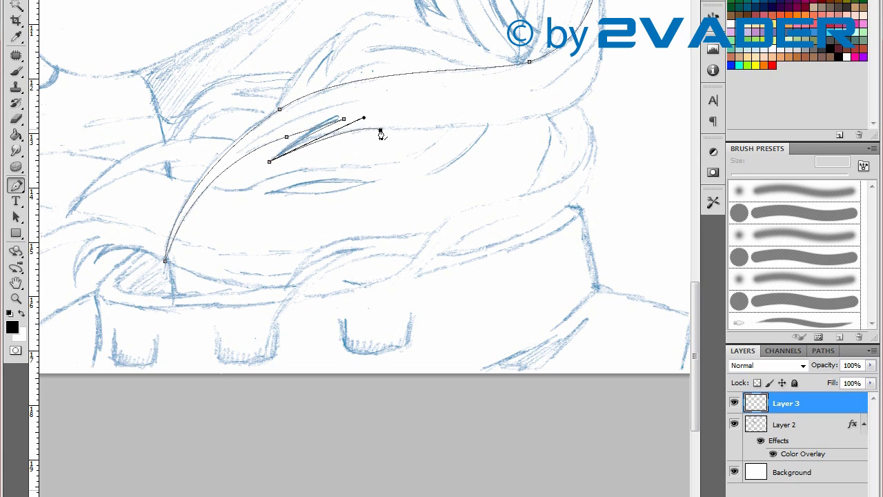
left_click_drag(380, 129, 403, 134)
left_click_drag(571, 105, 605, 88)
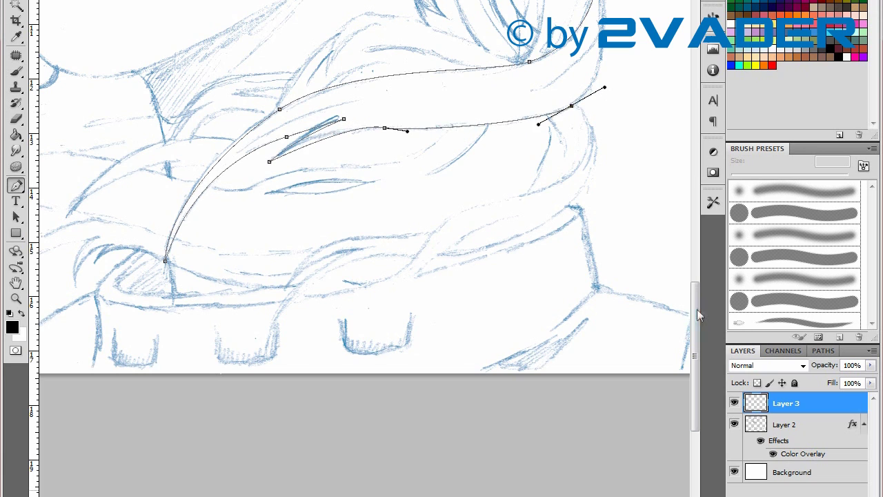
Step: Connect the path back to the upper point and smooth the joining curve
scroll(702, 313, "up", 5)
left_click(598, 159, "ctrl")
left_click(602, 248)
left_click_drag(598, 158, 599, 218)
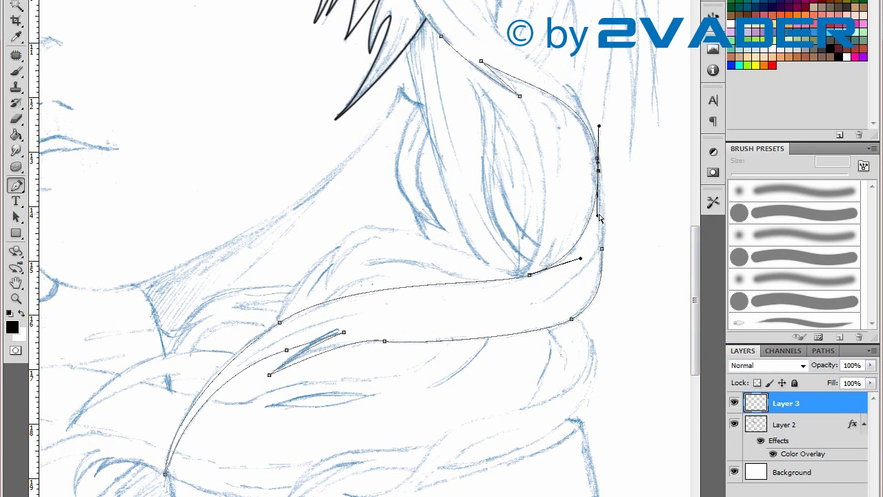
left_click_drag(578, 101, 609, 147)
Step: Adjust the upper anchors, then stroke the hair outline in black
scroll(679, 193, "up", 5)
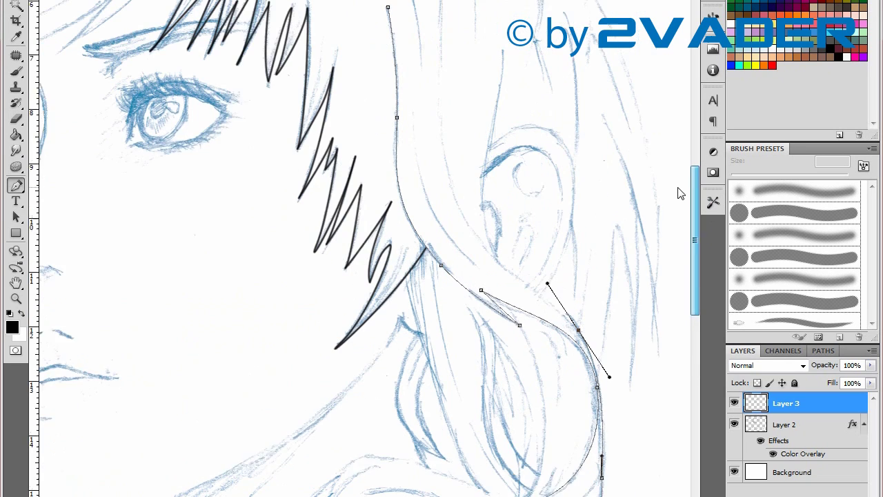
scroll(680, 193, "up", 1)
left_click_drag(485, 238, 487, 176)
left_click_drag(503, 74, 505, 11)
scroll(394, 329, "down", 3)
right_click(374, 297)
left_click(431, 391)
key("Return")
Step: Add one more outline curve, stroke it in black, and hide the path
scroll(503, 303, "up", 2)
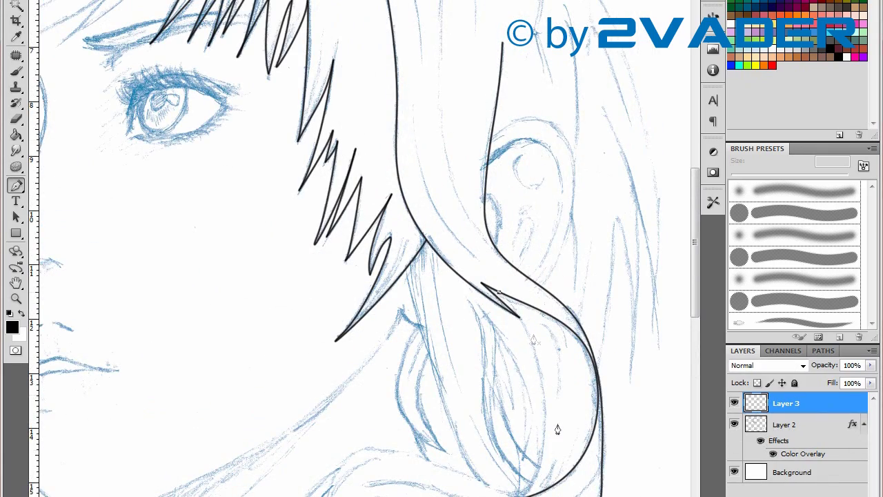
scroll(557, 429, "down", 3)
left_click_drag(522, 376, 463, 466)
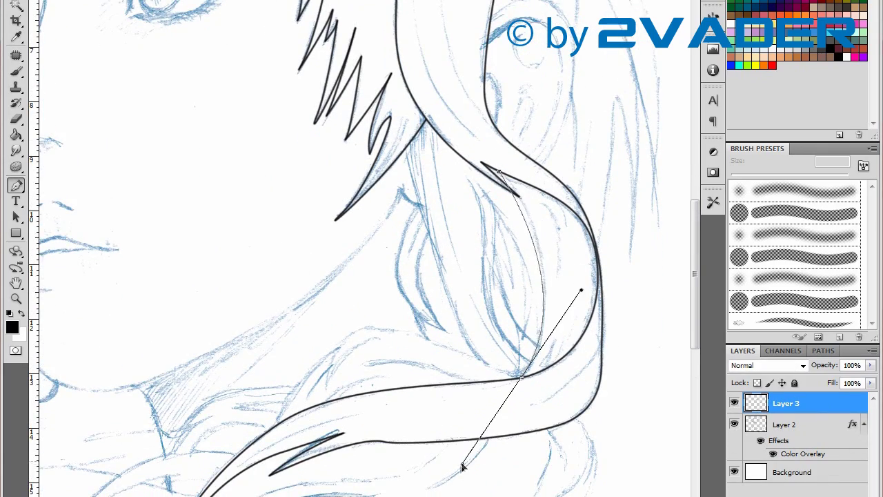
right_click(563, 230)
left_click(611, 327)
key("Return")
key("Return")
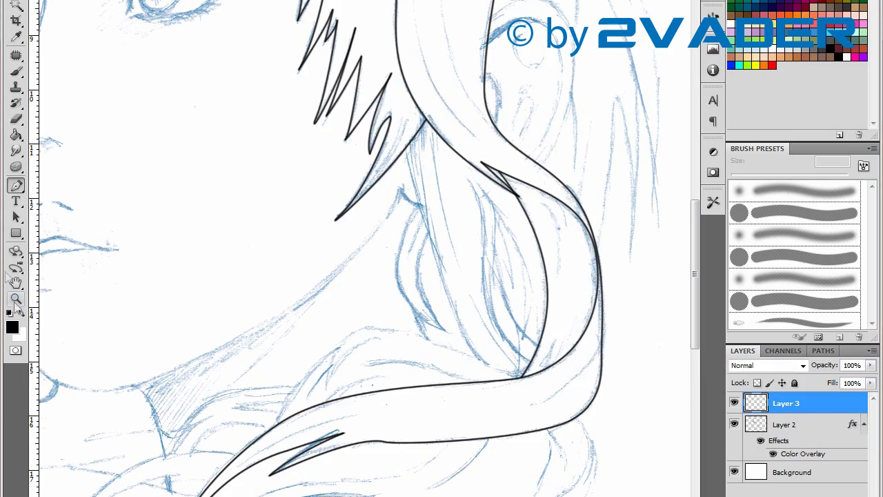
Step: Zoom in on the bangs and hair and make Layer 3 active with the Pen tool
left_click(16, 299)
left_click(144, 54, "alt")
left_click(178, 50, "alt")
left_click_drag(530, 118, 578, 143)
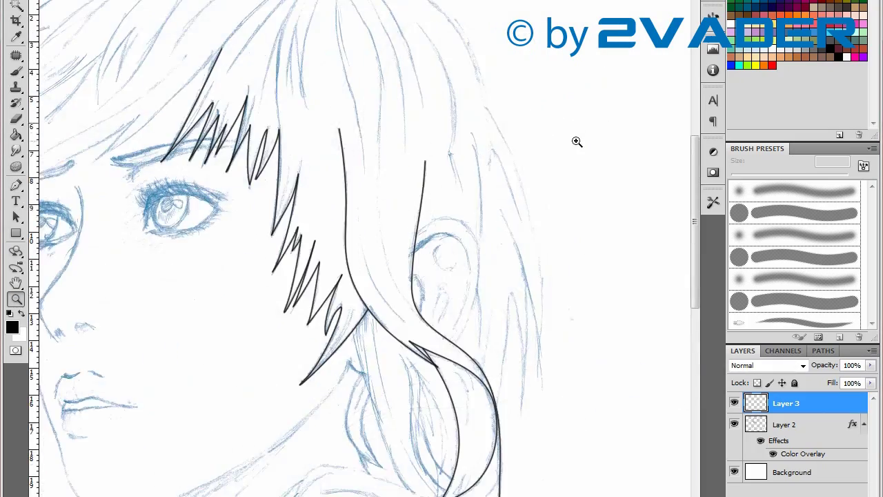
key("p")
scroll(479, 434, "down", 5)
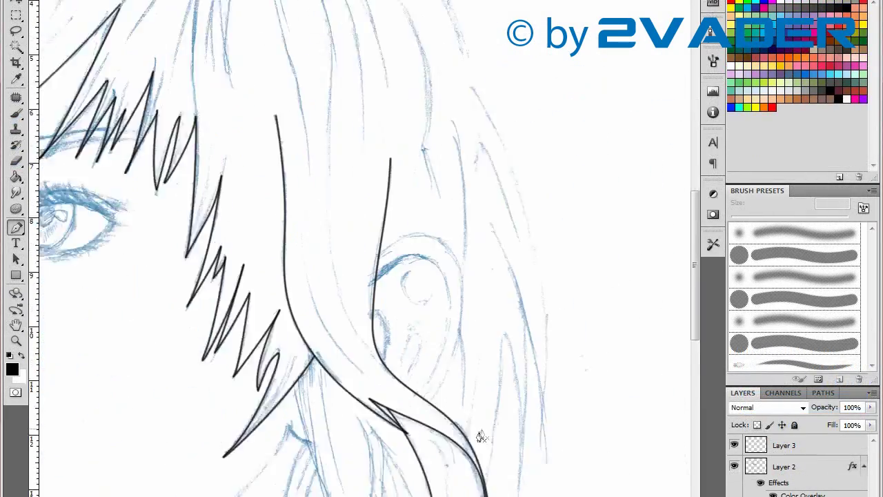
scroll(414, 345, "down", 4)
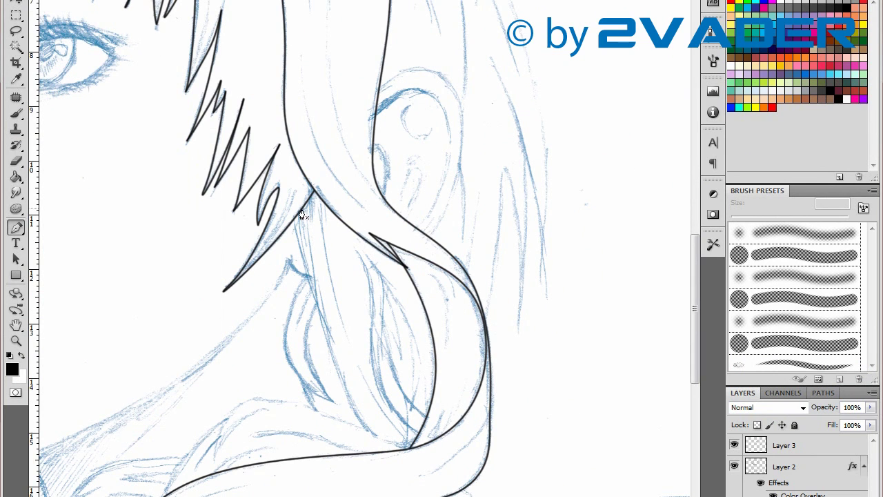
key("alt+bracketright")
Step: Draw the first hair curve and stroke it in black with the brush
scroll(461, 461, "down", 3)
left_click_drag(371, 300, 426, 364)
right_click(394, 307)
left_click(428, 393)
left_click(522, 144)
key("Return")
Step: Trace the lower hair lock with curve points and stroke the path in black
scroll(347, 304, "down", 2)
scroll(372, 376, "left", 3)
left_click_drag(476, 323, 447, 327)
mouse_move(363, 335)
left_mouse_down()
mouse_move(288, 361)
mouse_move(254, 336)
left_mouse_up()
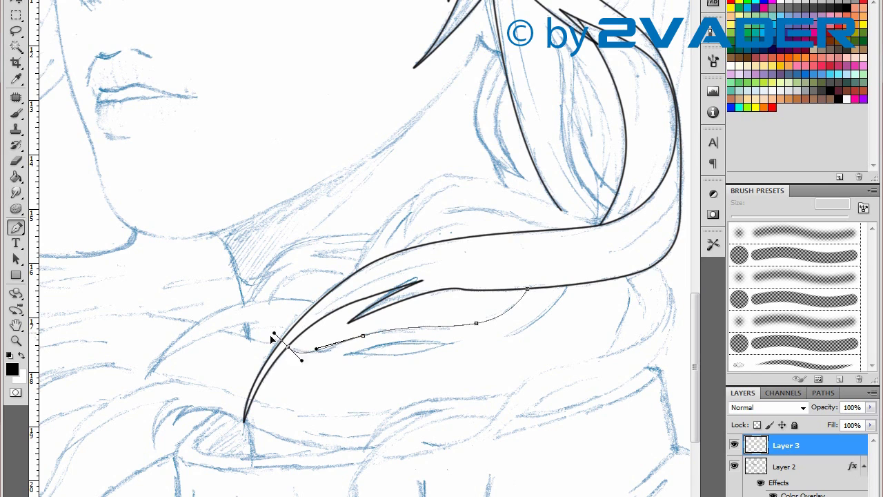
right_click(297, 371)
left_click(345, 411)
key("Return")
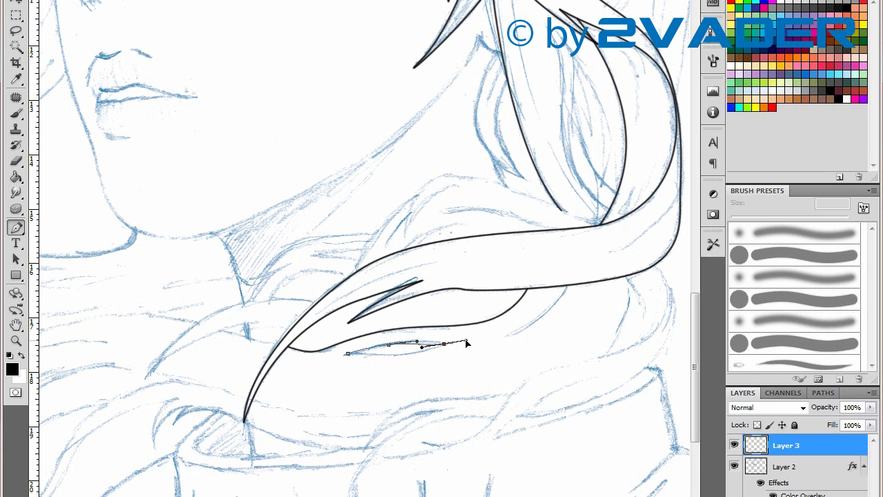
Step: Close the lock outline back at its start and stroke the closed path
left_click_drag(347, 353, 336, 357)
right_click(446, 366)
left_click(492, 465)
key("Return")
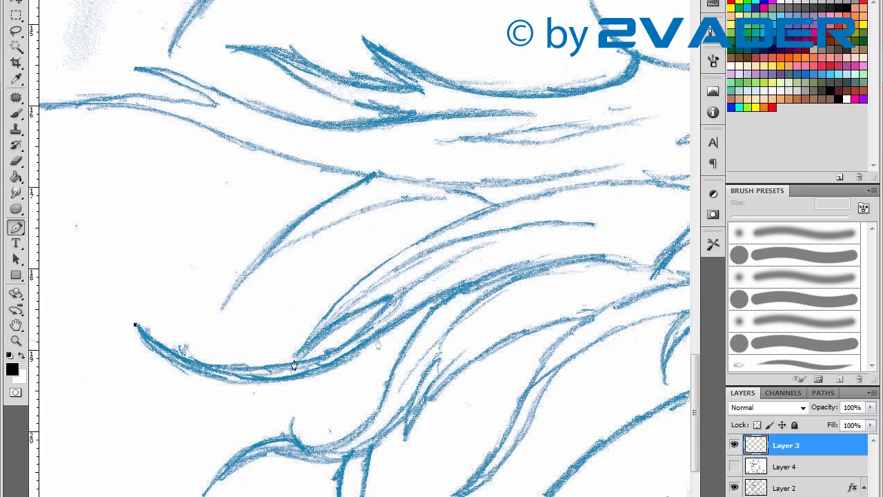
Step: Trace the first wind-blown hair strands with curved pen paths
left_click_drag(262, 382, 350, 378)
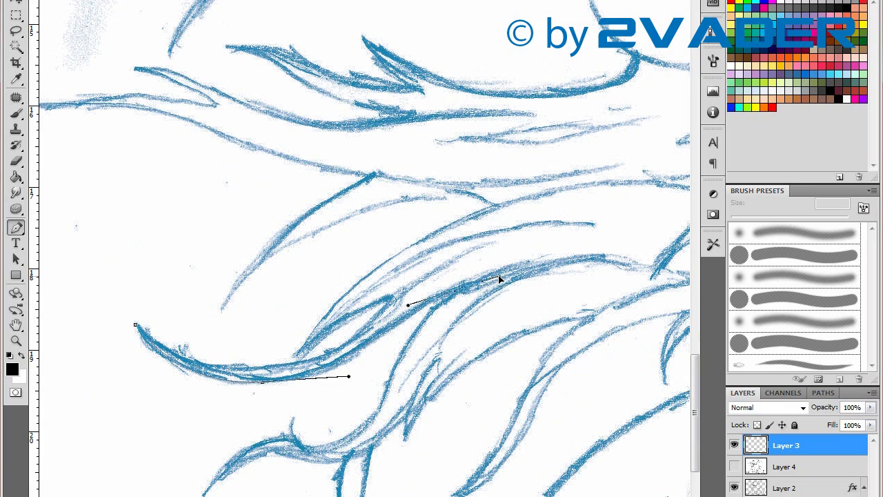
left_click_drag(633, 264, 686, 275)
scroll(583, 338, "right", 5)
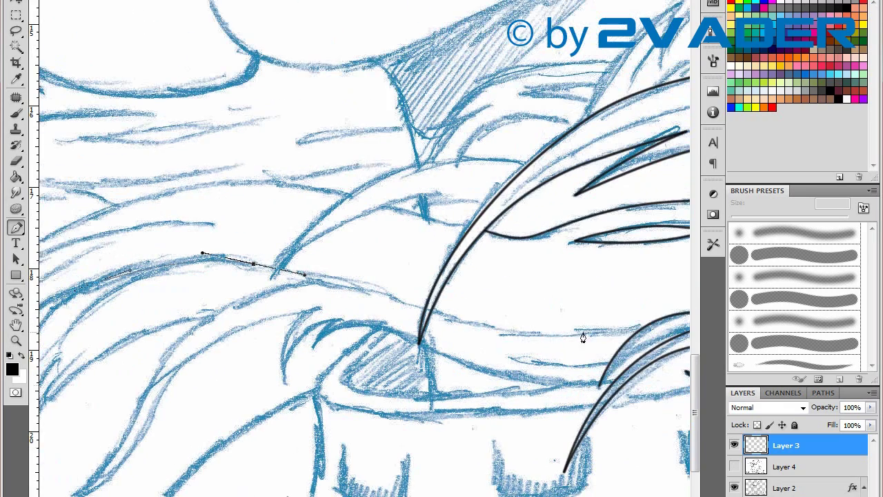
left_click_drag(587, 338, 690, 327)
scroll(333, 332, "right", 4)
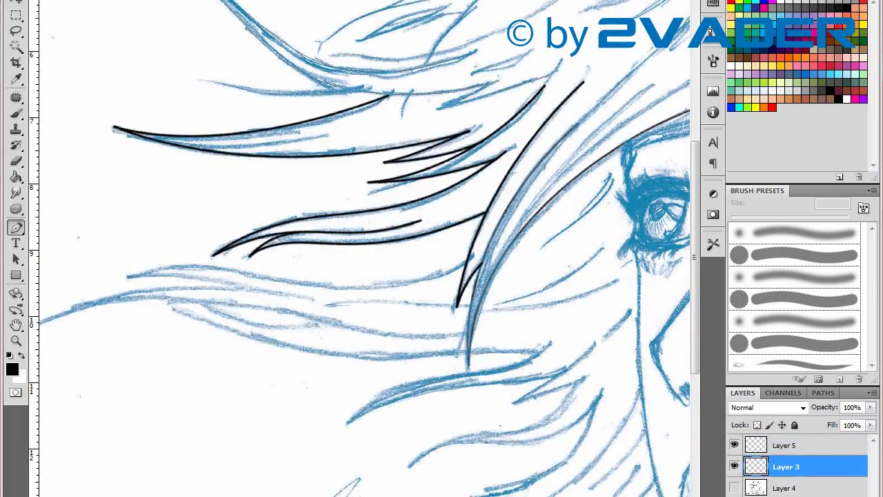
scroll(335, 366, "left", 1)
left_click_drag(303, 270, 366, 281)
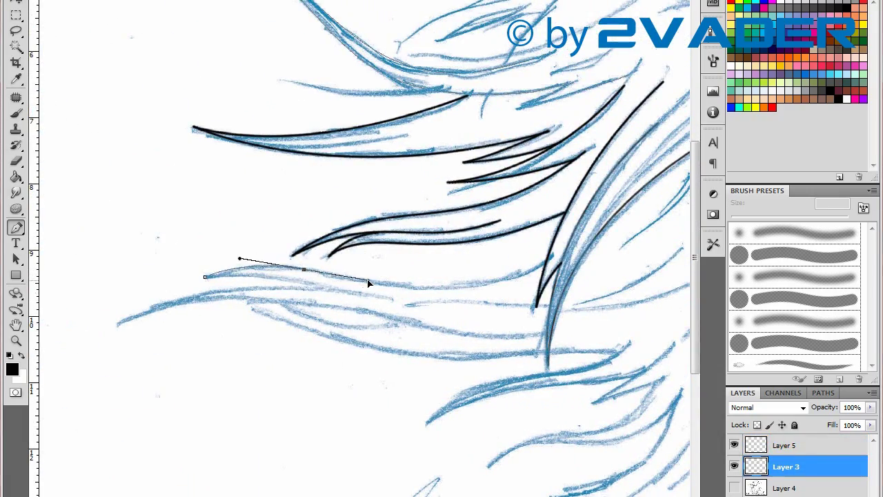
left_click_drag(486, 284, 543, 268)
left_click(522, 285, "ctrl")
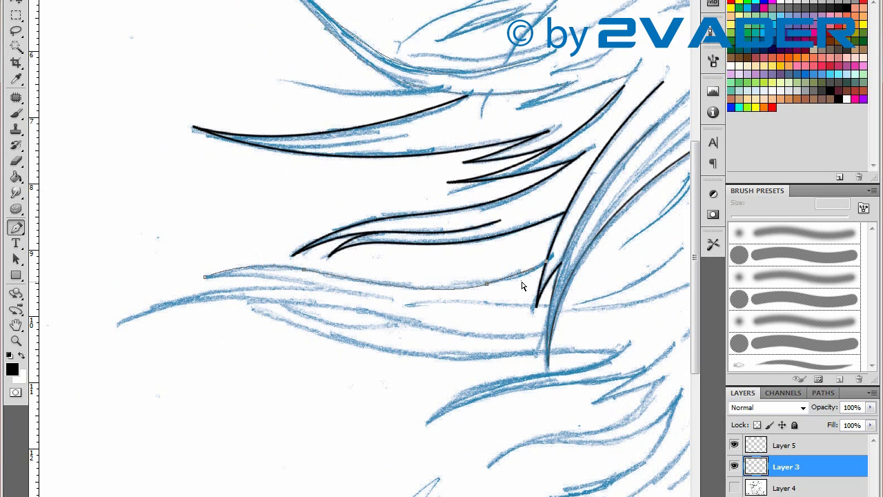
Step: Pen the next strand rightward and bend a path along an upper strand
left_click_drag(282, 278, 318, 286)
left_click_drag(389, 299, 411, 303)
left_click_drag(320, 295, 445, 305)
left_click_drag(418, 336, 551, 338)
left_click(490, 352, "ctrl")
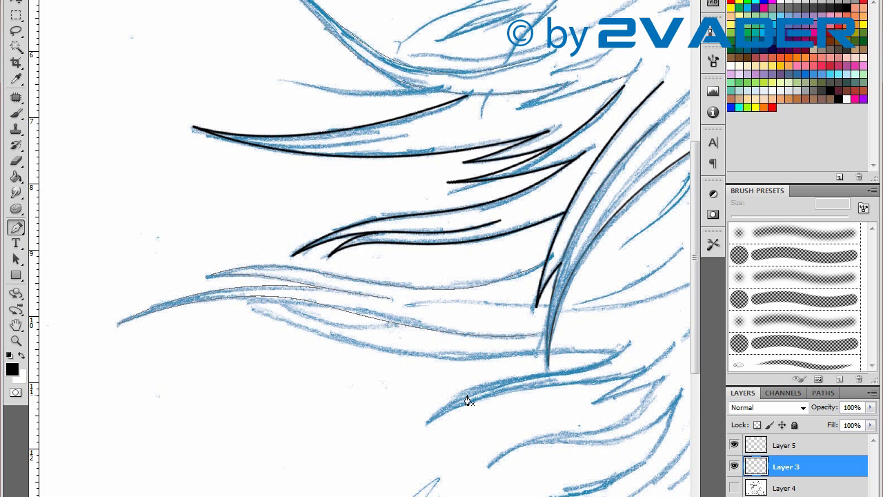
scroll(467, 401, "up", 3)
scroll(456, 392, "up", 2)
scroll(273, 278, "right", 3)
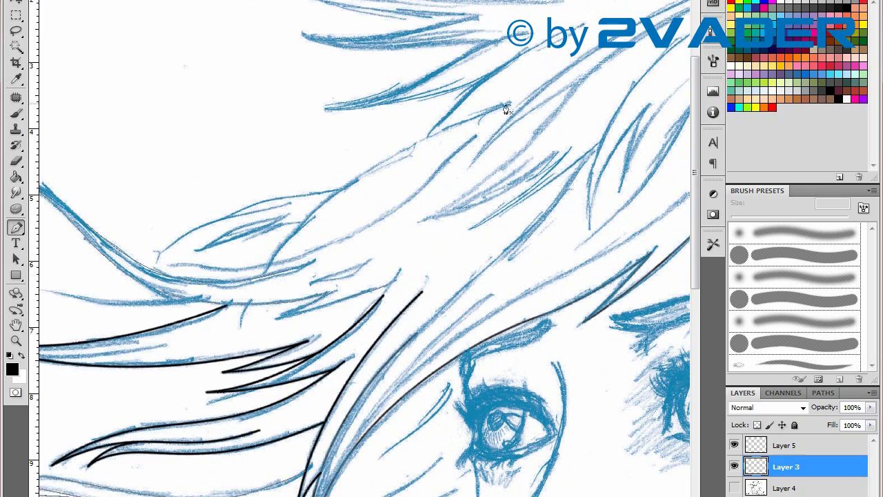
left_click_drag(263, 280, 361, 124)
Step: Draw a curve along the top edge of the hair and choose Stroke Path
scroll(394, 208, "up", 1)
scroll(395, 209, "up", 2)
left_click(197, 58)
mouse_move(548, 99)
left_mouse_down()
mouse_move(373, 112)
mouse_move(433, 105)
left_mouse_up()
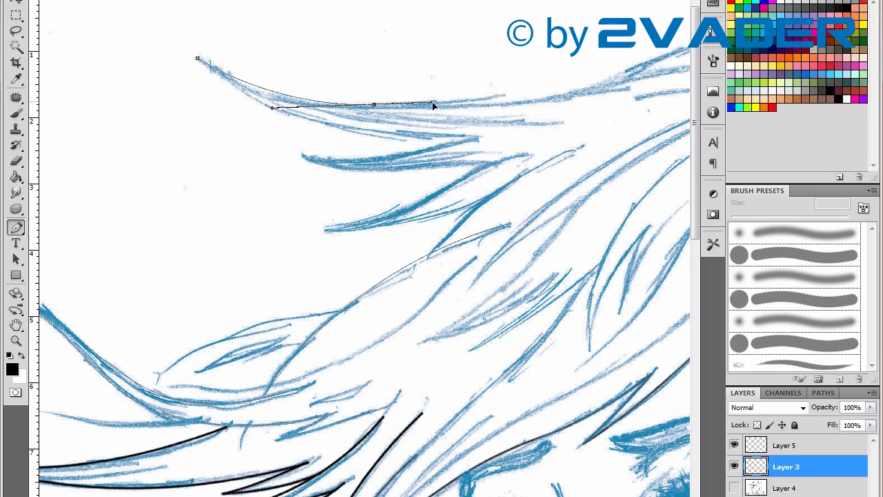
scroll(434, 102, "right", 5)
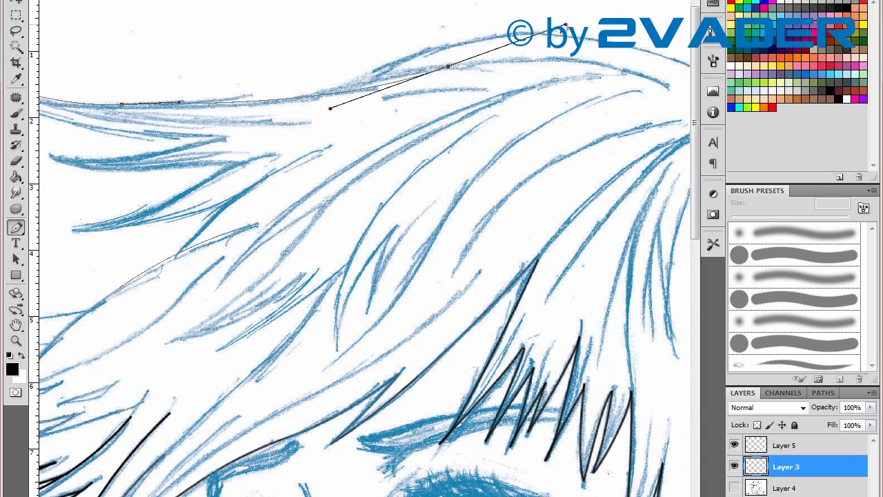
left_click_drag(359, 84, 460, 58)
left_click_drag(666, 88, 679, 106)
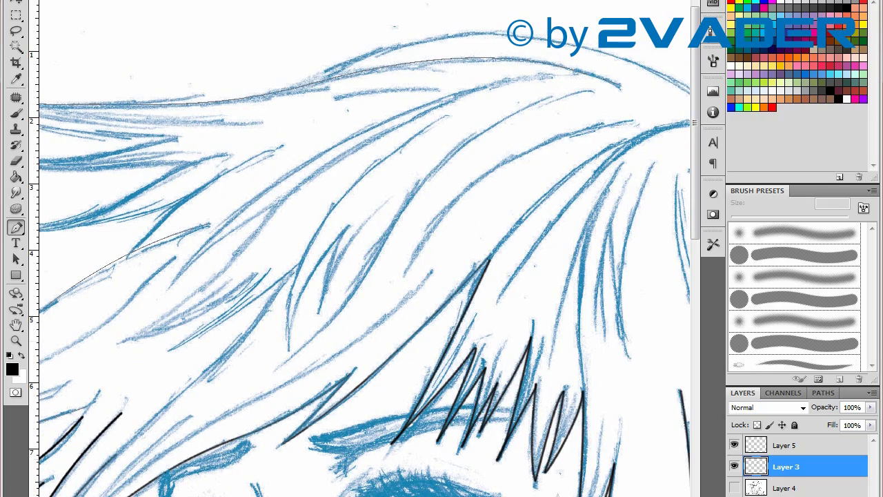
right_click(347, 142)
left_click(394, 283)
Step: Apply the black stroke to the top-of-hair path and delete the path outline
key("Return")
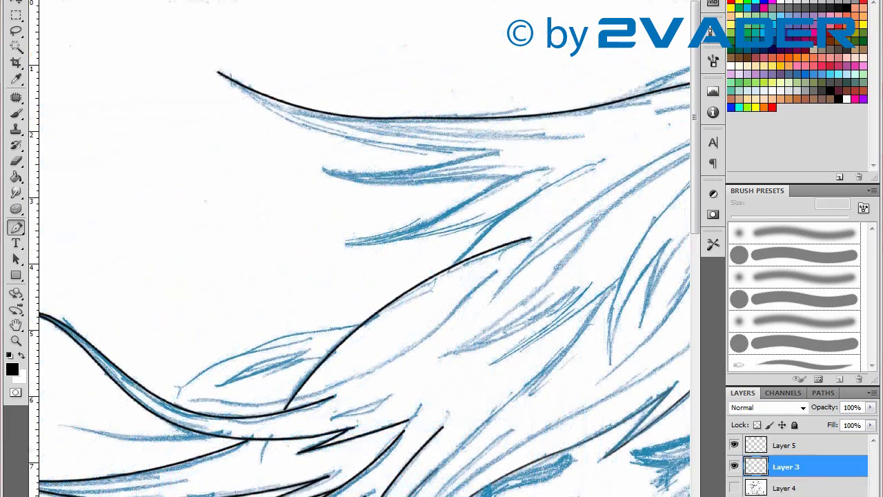
left_click(315, 158)
key("Delete")
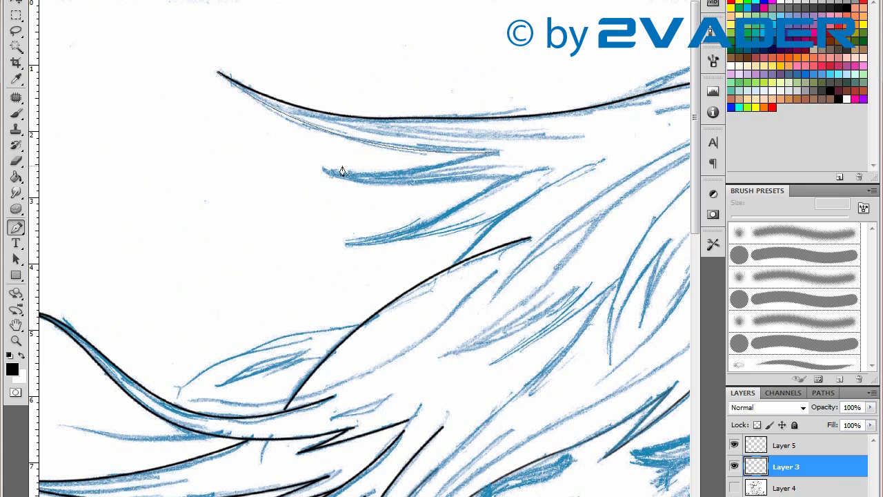
Step: Trace a short strand extending to the right and stroke it in black
left_click_drag(447, 188, 451, 185)
left_click_drag(506, 177, 529, 183)
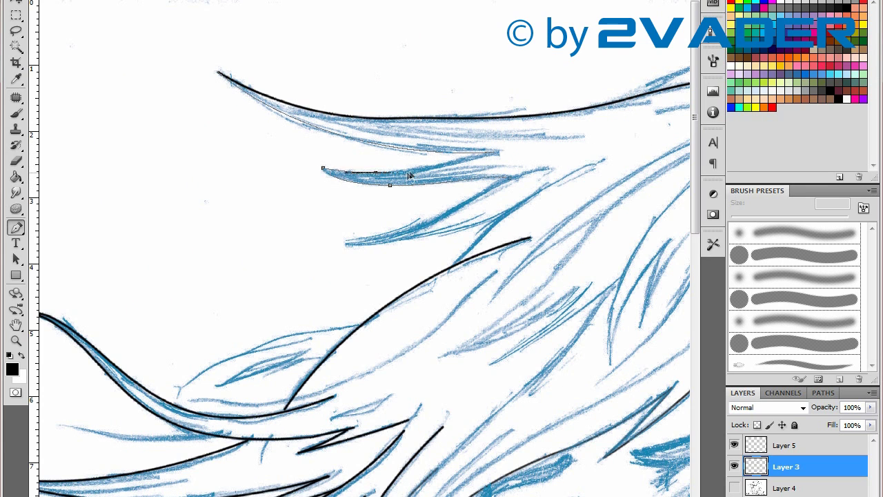
mouse_move(475, 157)
left_mouse_down()
mouse_move(520, 157)
mouse_move(503, 155)
left_mouse_up()
left_click_drag(594, 160, 680, 118)
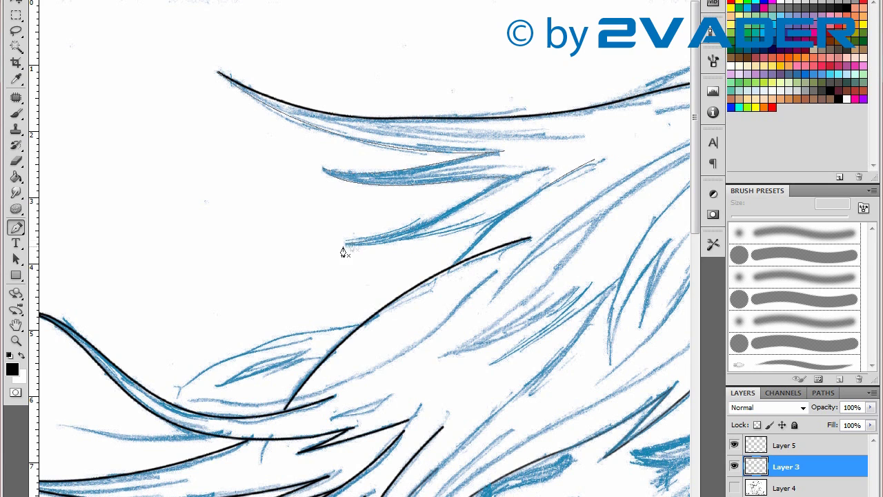
right_click(547, 213)
left_click(456, 288)
left_click(525, 146)
Step: Pen further side-strand paths curving back toward the face, ready for stroking
mouse_move(558, 140)
left_mouse_down()
mouse_move(516, 191)
mouse_move(543, 153)
left_mouse_up()
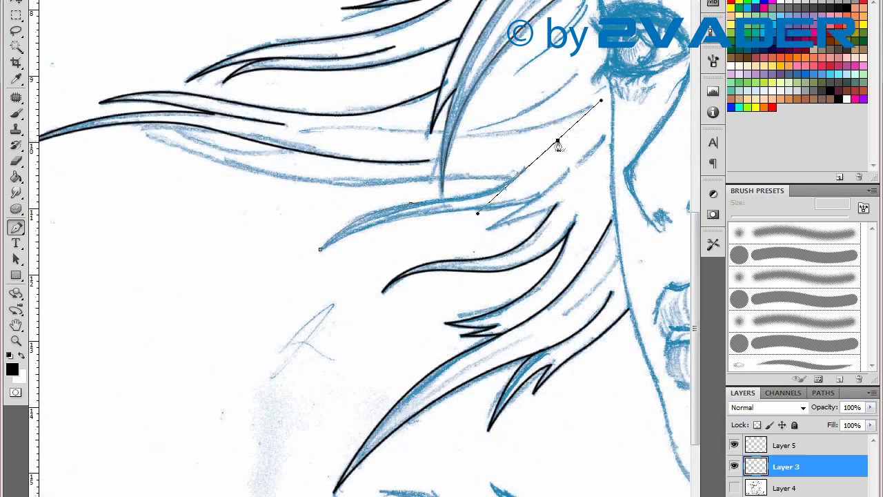
left_click_drag(440, 212, 510, 210)
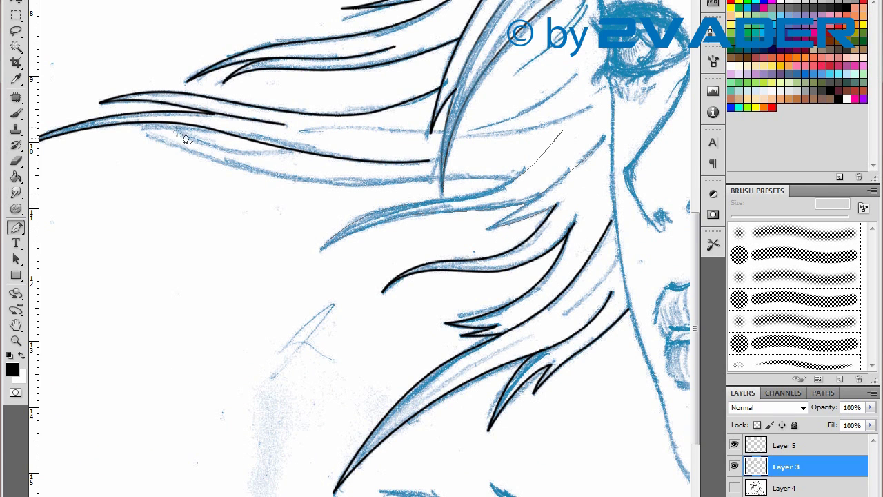
left_click(144, 130)
left_click_drag(307, 181, 395, 187)
left_click_drag(509, 177, 605, 184)
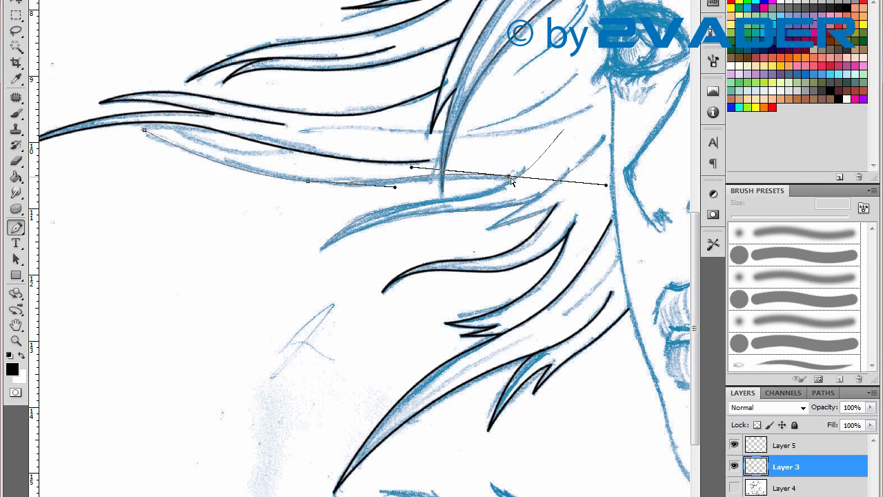
left_click(190, 142, "ctrl")
left_click_drag(267, 161, 400, 163)
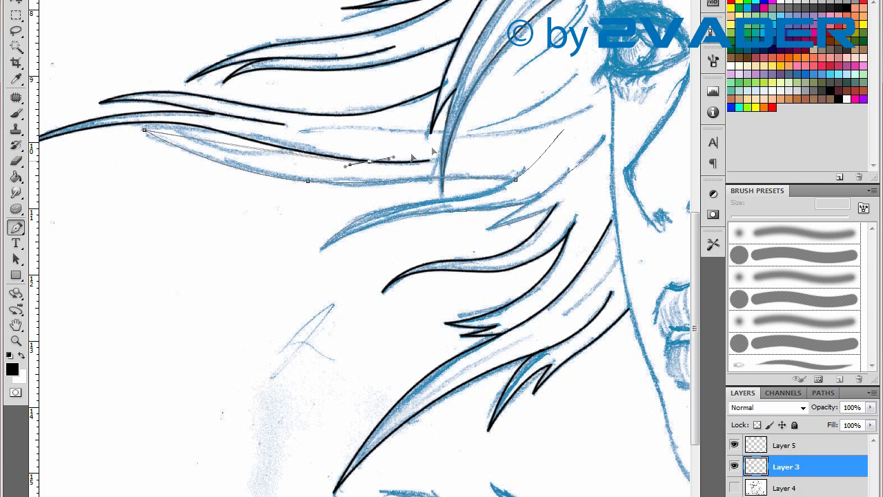
mouse_move(520, 150)
left_mouse_down()
mouse_move(253, 192)
mouse_move(283, 183)
mouse_move(285, 193)
left_mouse_up()
right_click(265, 220)
Step: Stroke the side strand in black, then pen and adjust a curve down the inner strand
left_click(321, 325)
left_click(522, 147)
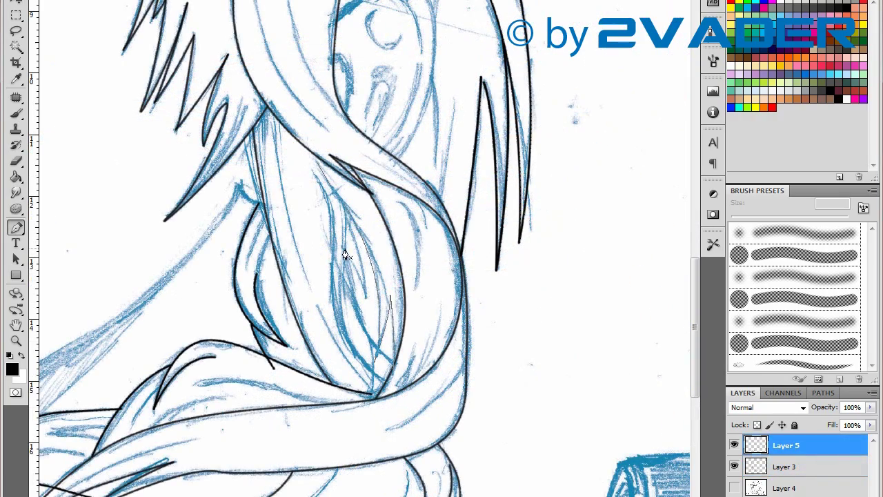
left_click_drag(330, 338, 436, 412)
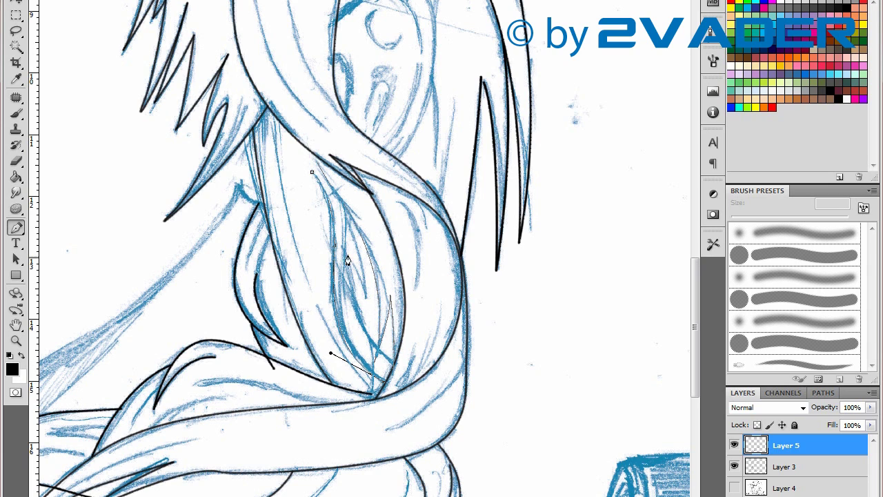
left_click_drag(347, 278, 358, 202)
left_click_drag(348, 281, 346, 278)
right_click(316, 246)
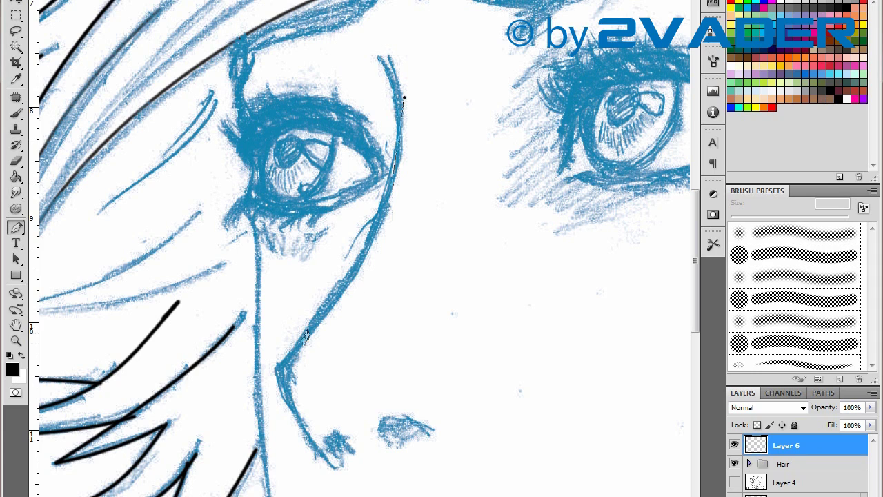
Step: Trace the nose line with a curved path and stroke it in black
left_click_drag(283, 366, 180, 496)
left_click_drag(334, 466, 335, 472)
left_click_drag(282, 373, 279, 371)
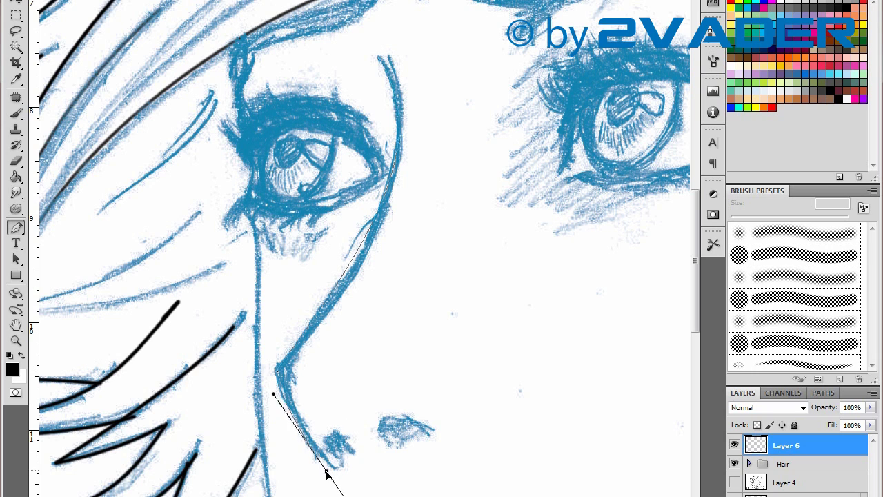
right_click(384, 374)
left_click(431, 469)
key("Return")
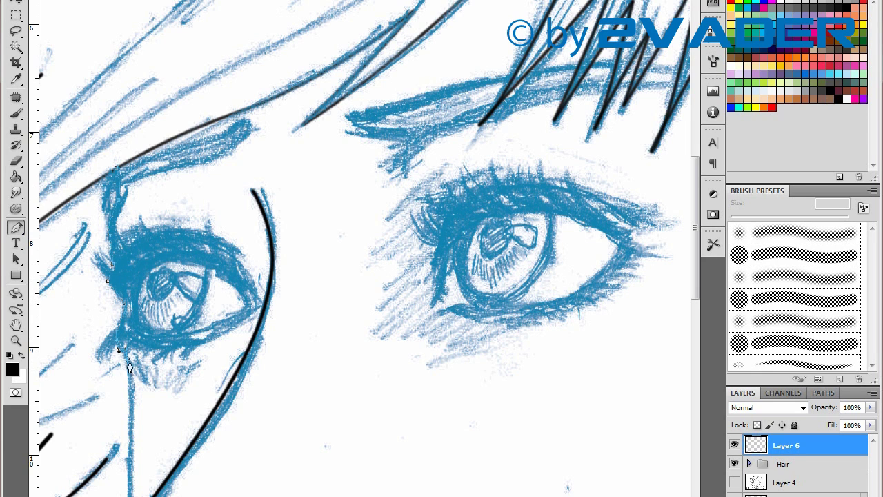
Step: Draw a pen path along the jaw line down toward the chin
scroll(128, 366, "down", 1)
scroll(146, 404, "down", 4)
scroll(153, 404, "down", 1)
left_click(122, 208)
left_click(198, 472)
scroll(207, 470, "down", 3)
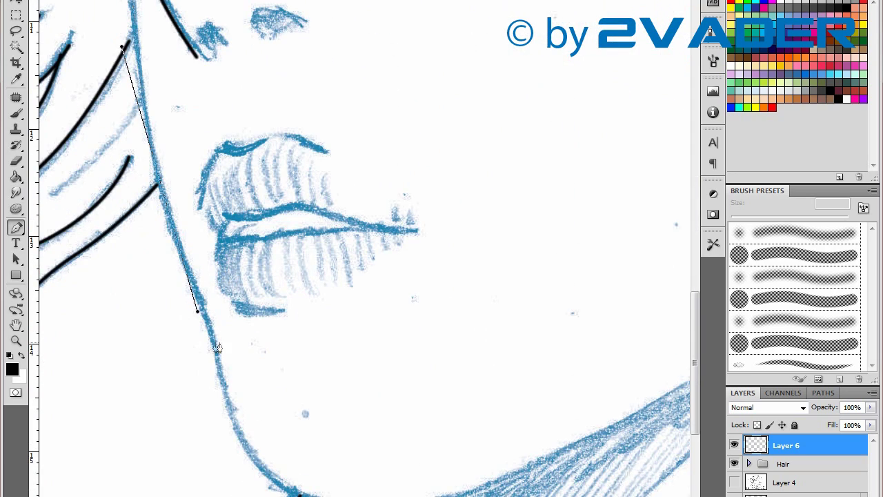
mouse_move(226, 393)
left_mouse_down()
mouse_move(273, 486)
mouse_move(234, 445)
left_mouse_up()
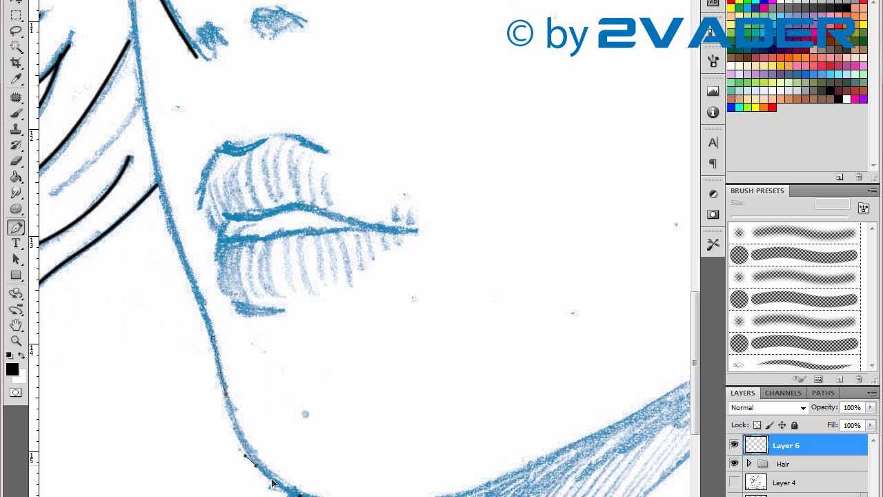
scroll(524, 429, "right", 5)
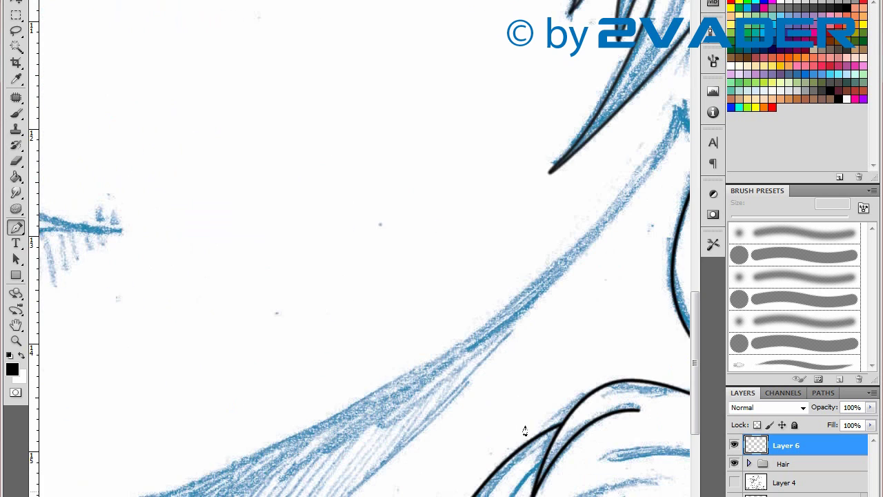
mouse_move(515, 308)
left_mouse_down()
mouse_move(595, 262)
mouse_move(616, 235)
left_mouse_up()
key("Escape")
Step: Stroke the jaw path in black and zoom out to see more of the face
scroll(370, 324, "left", 4)
left_click(518, 146)
key("z")
left_click(282, 116, "alt")
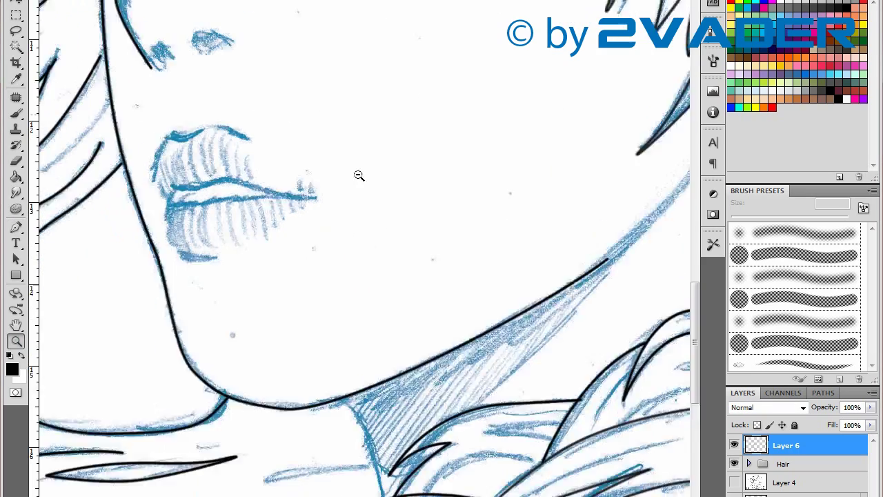
Step: Add Layer 7 and ink a black line down the left side of the neck
key("ctrl+shift+alt+n")
key("p")
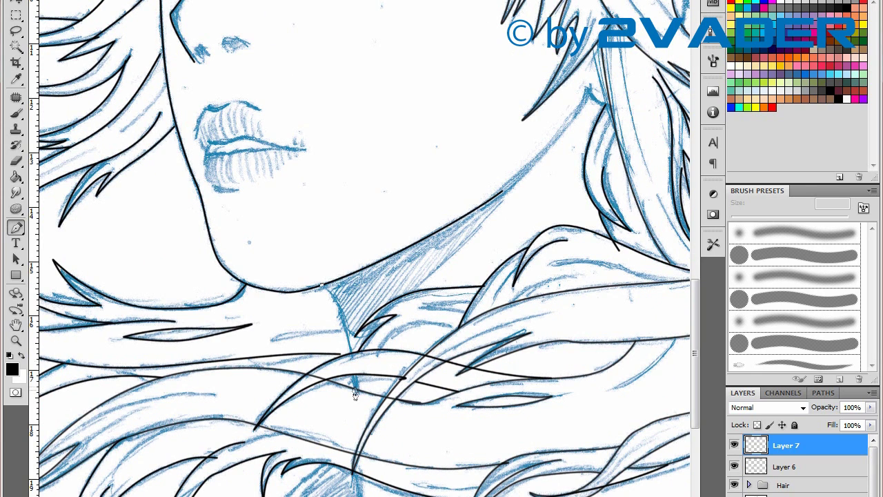
left_click_drag(348, 353, 367, 474)
left_click(522, 145)
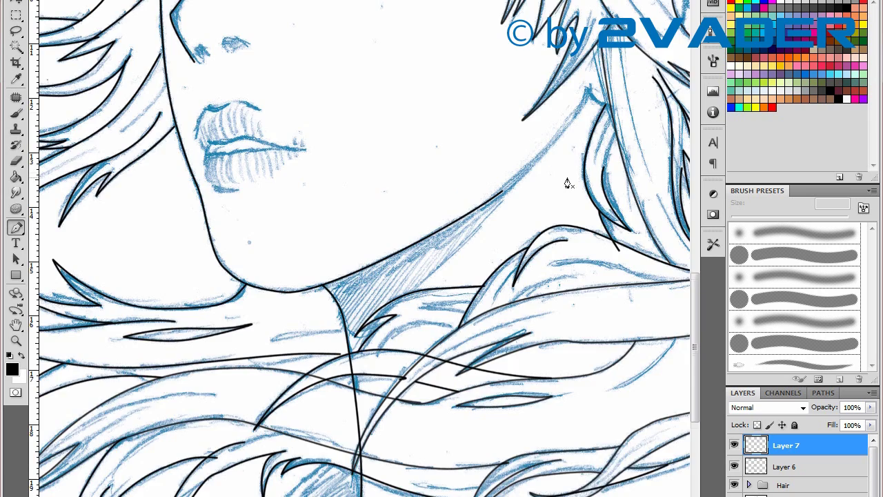
Step: Set brush Shape Dynamics to fade over 100 steps with 70% minimum diameter
key("b")
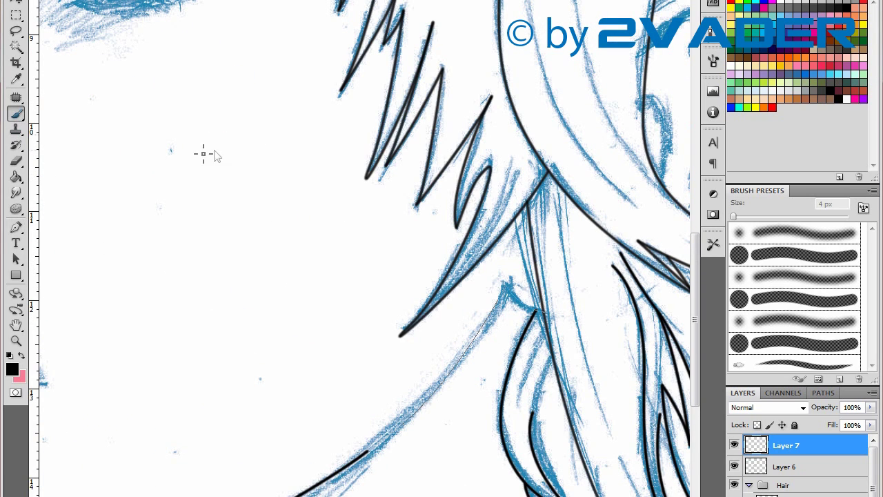
right_click(219, 150)
left_click(384, 163)
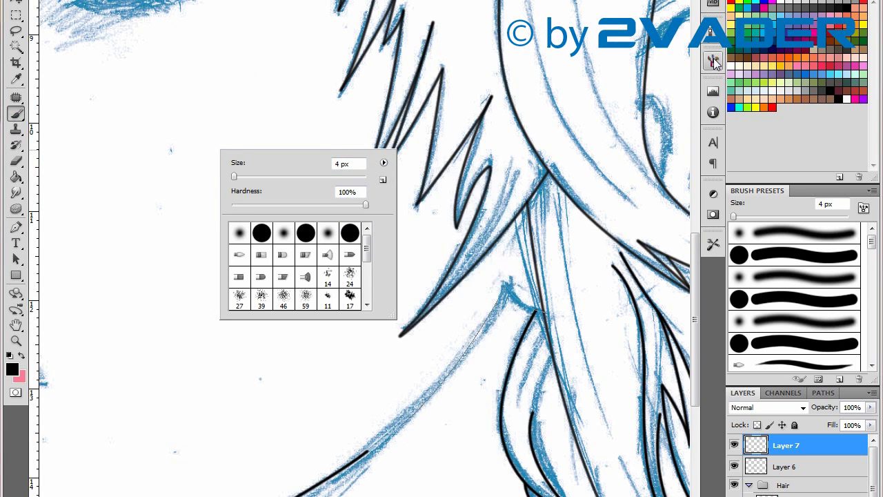
left_click(713, 61)
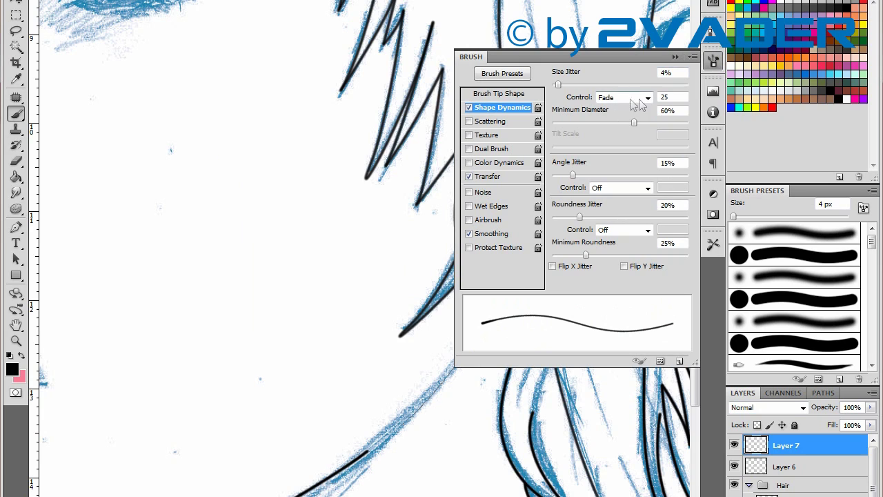
double_click(667, 97)
type("100")
key("Return")
left_click_drag(636, 121, 646, 122)
key("Return")
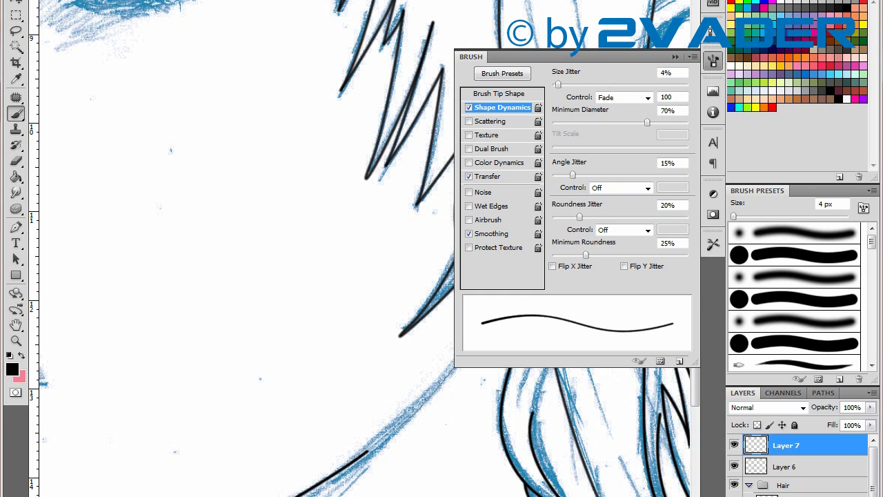
left_click(677, 58)
Step: Stroke the hair path in black, then trace and stroke another hair strand
key("p")
right_click(434, 354)
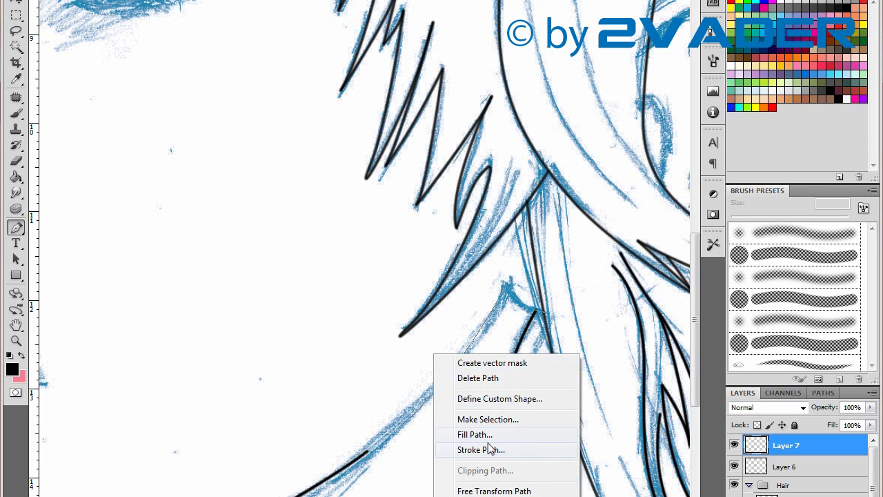
left_click(491, 449)
left_click(524, 146)
key("Return")
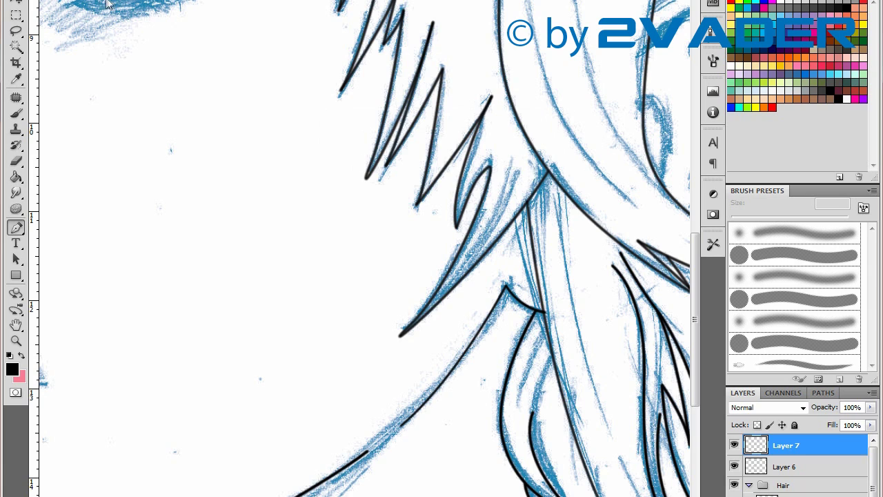
left_click_drag(331, 76, 371, 87)
left_click_drag(397, 212, 389, 298)
key("Return")
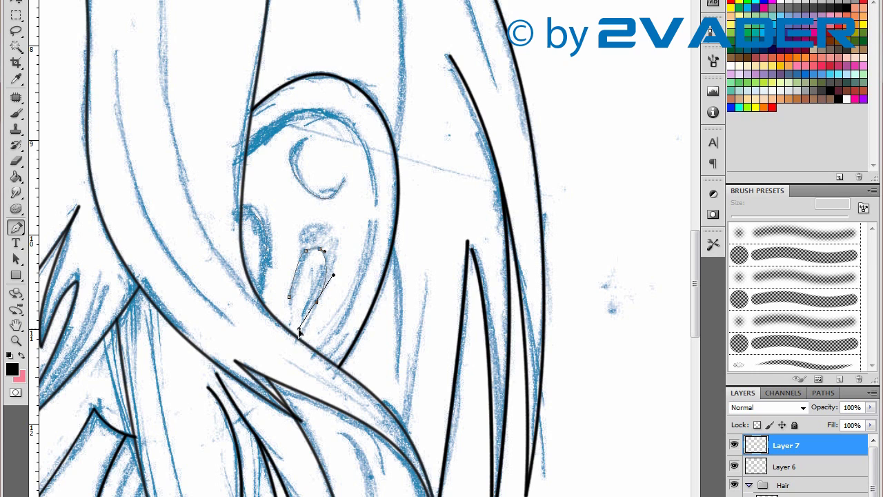
Step: Stroke the ear path in black and start a new curve along the ear's outer rim
right_click(310, 270)
left_click(342, 345)
key("Return")
key("Return")
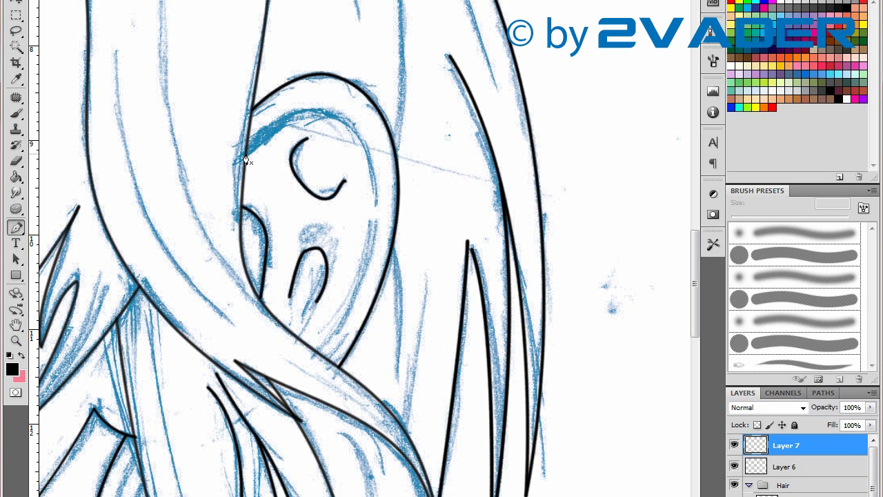
key("Escape")
left_click_drag(372, 129, 371, 129)
left_click_drag(375, 230, 333, 343)
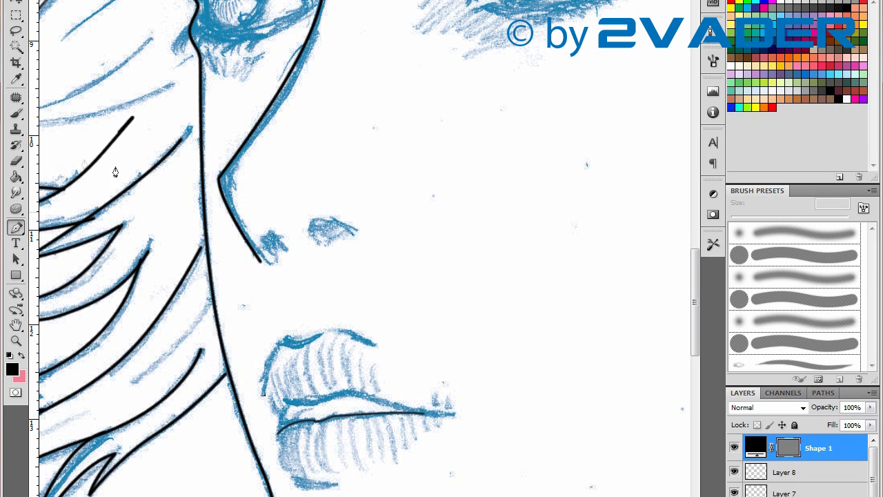
key("ctrl+t")
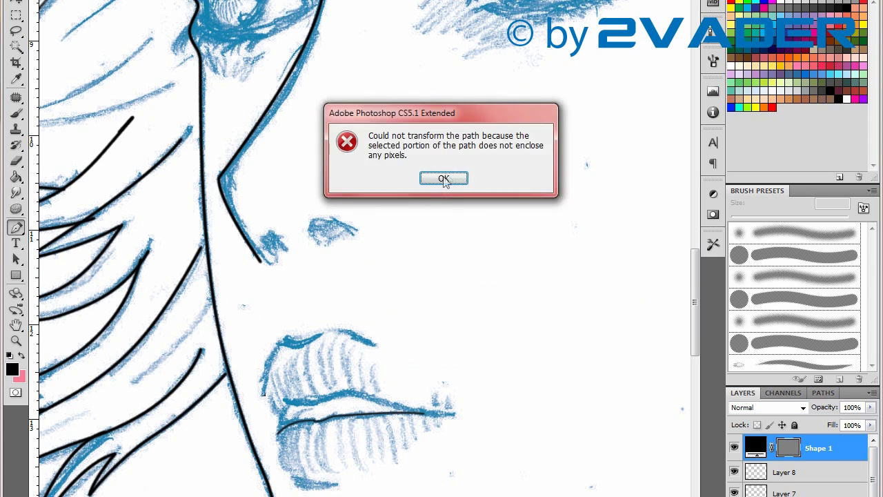
Step: Dismiss the path transform error and stroke the upper-lip path in black
left_click(449, 180)
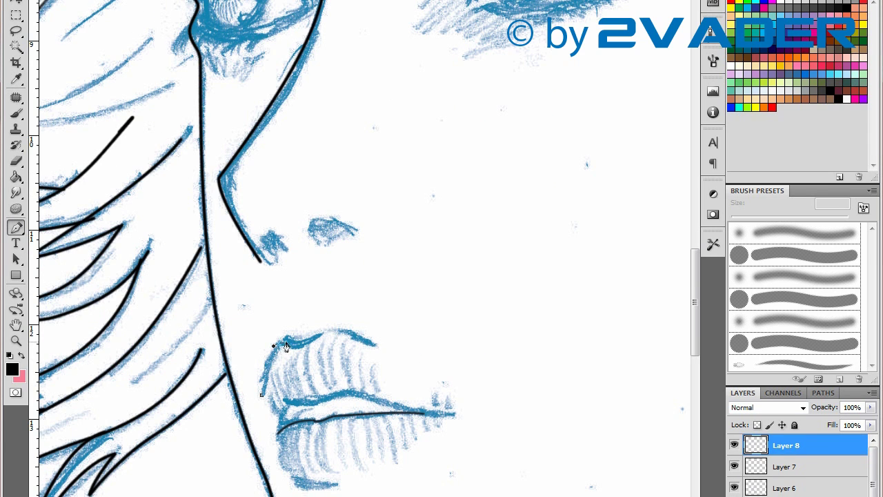
right_click(378, 352)
left_click(414, 453)
key("Return")
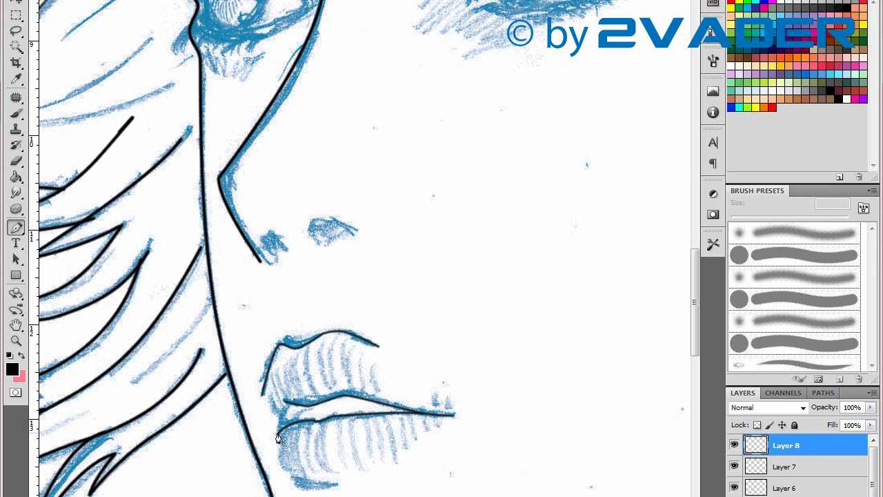
Step: Stroke the lower-lip path in black and resize the eraser for cleanup
right_click(291, 399)
left_click(338, 494)
left_click(516, 142)
key("e")
right_click(297, 386)
key("Return")
key("b")
key("p")
Step: Trace and stroke a short black line below the lip corner
scroll(278, 445, "down", 1)
left_click_drag(290, 453, 309, 469)
right_click(324, 425)
left_click(352, 494)
left_click(516, 142)
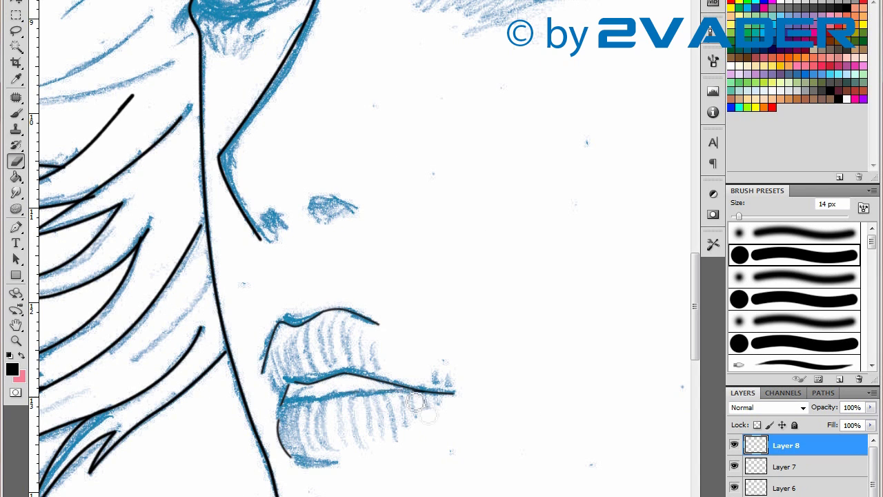
Step: Trace the lower lip to the mouth's right corner and stroke it black
key("p")
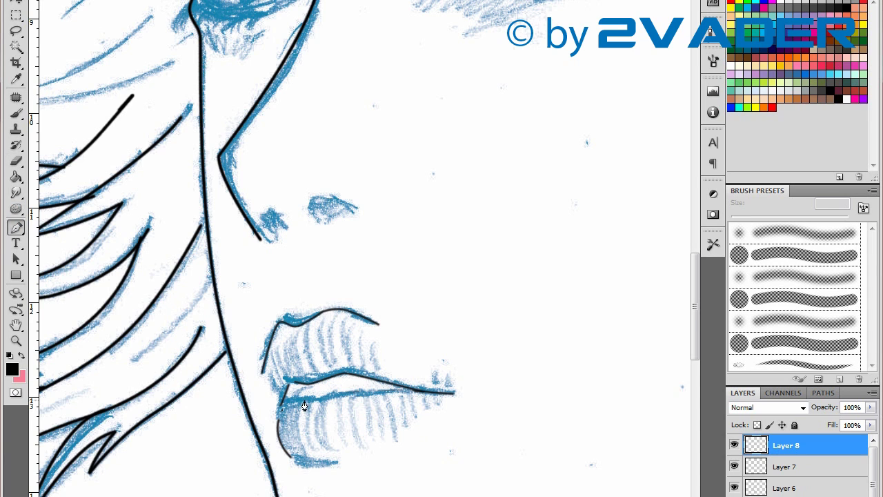
scroll(305, 406, "up", 2)
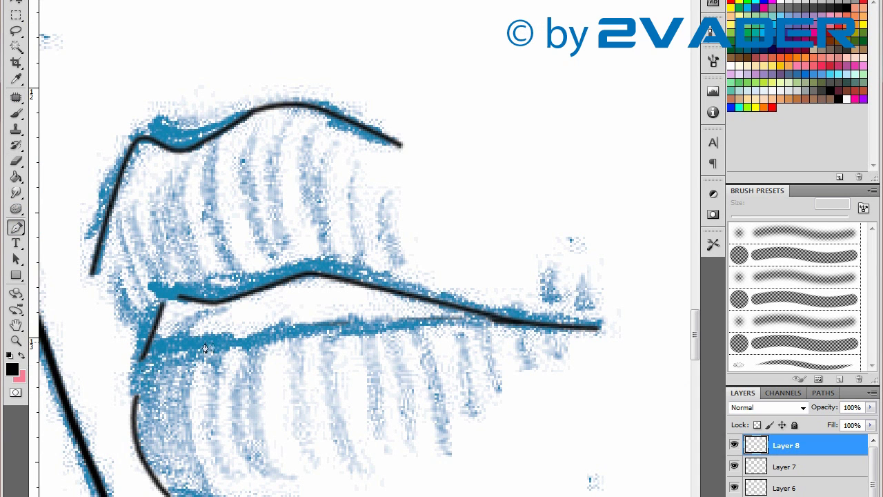
left_click_drag(224, 347, 231, 347)
left_click_drag(307, 328, 329, 326)
left_click_drag(598, 327, 607, 326)
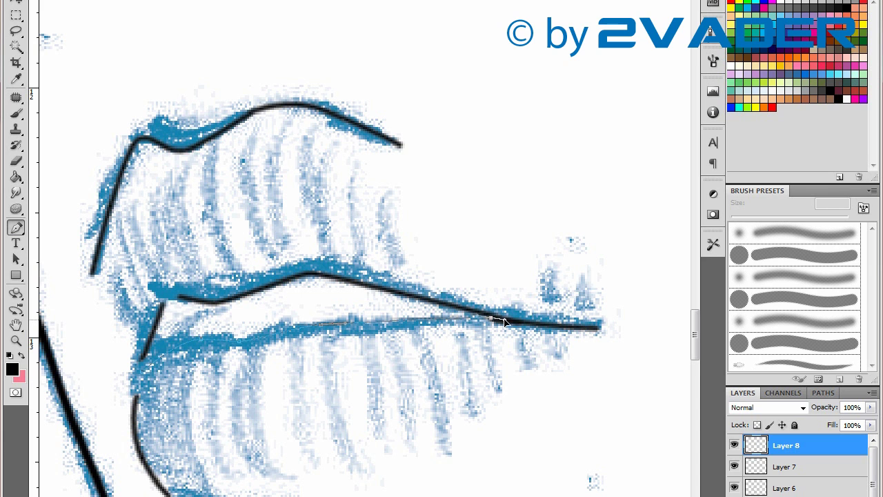
right_click(397, 353)
left_click(451, 448)
left_click(523, 140)
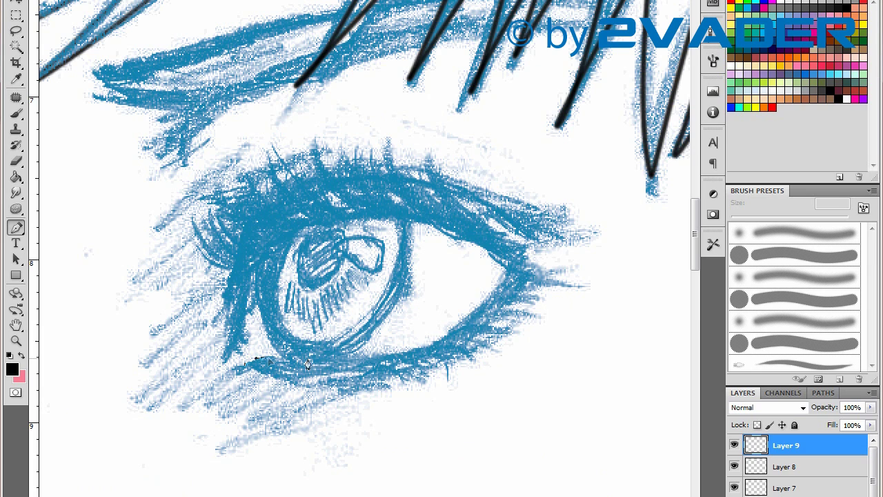
left_click_drag(436, 344, 513, 315)
Step: Stroke the eye path, then trace and stroke the lower eyelid in black
right_click(428, 358)
left_click(483, 452)
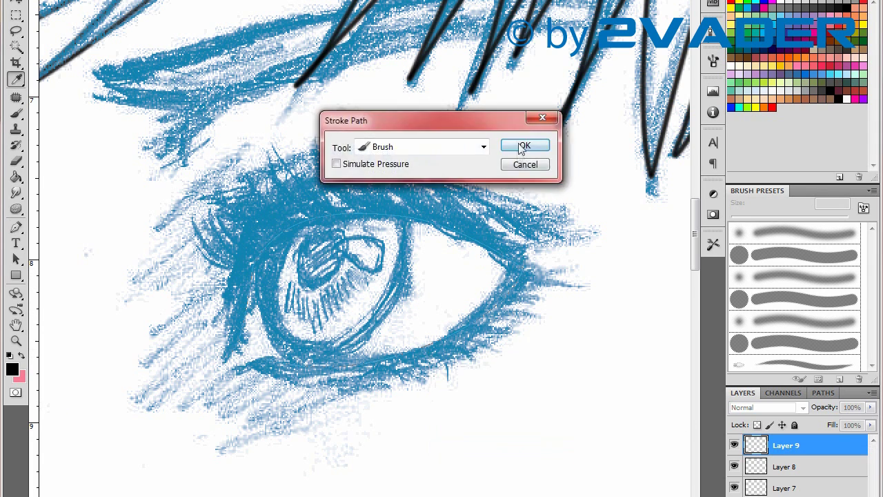
left_click(522, 143)
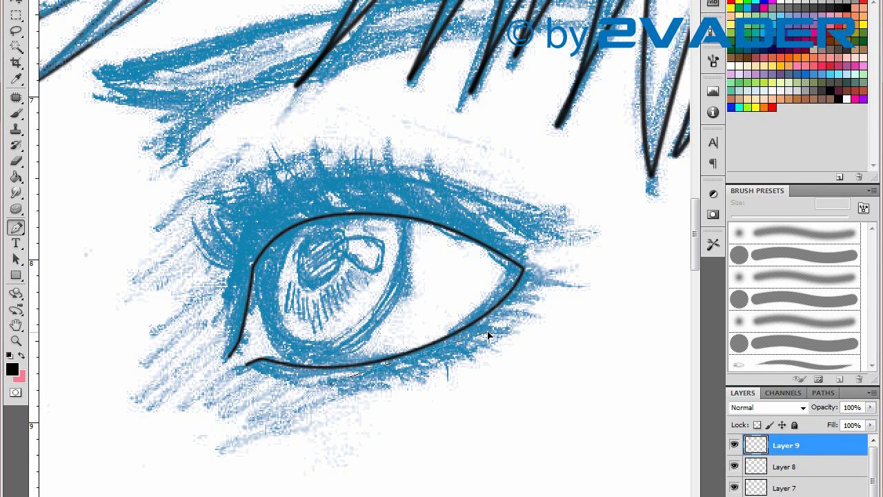
left_click(528, 275)
mouse_move(263, 363)
left_mouse_down()
mouse_move(230, 270)
mouse_move(189, 290)
left_mouse_up()
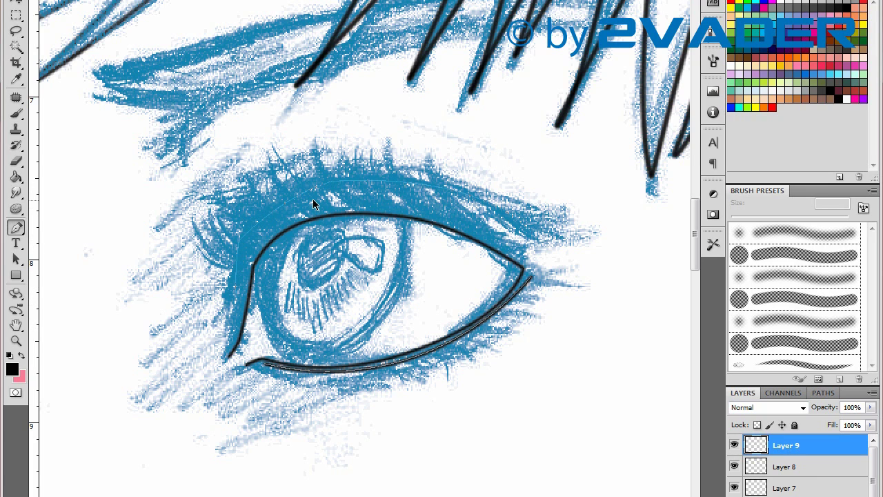
right_click(242, 166)
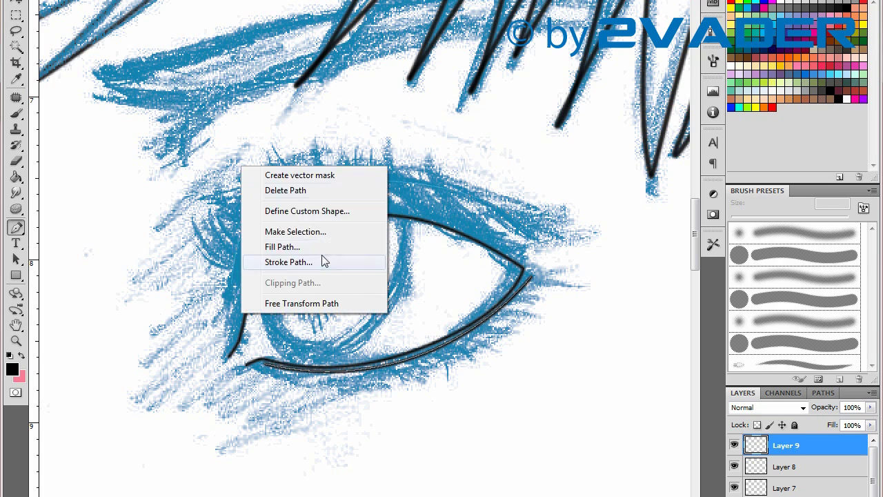
left_click(322, 258)
left_click(541, 153)
Step: Stroke the eye outline, then trace and stroke the iris and pupil ring black
right_click(274, 203)
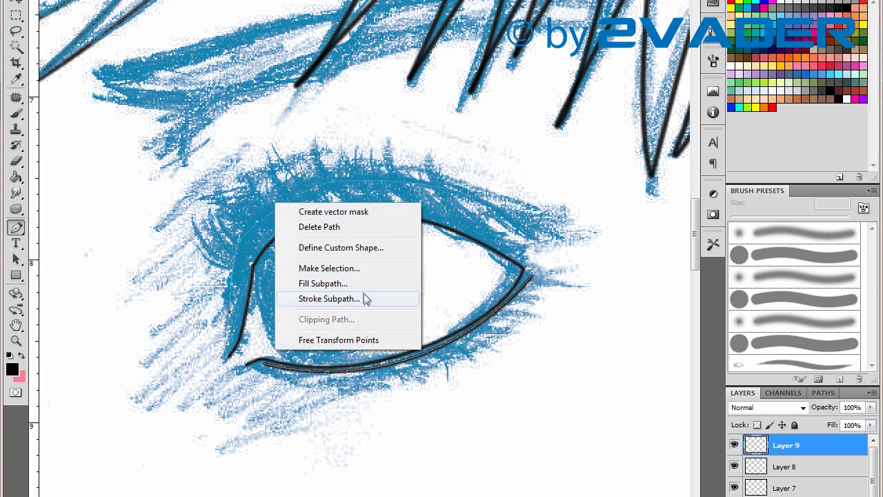
left_click(363, 299)
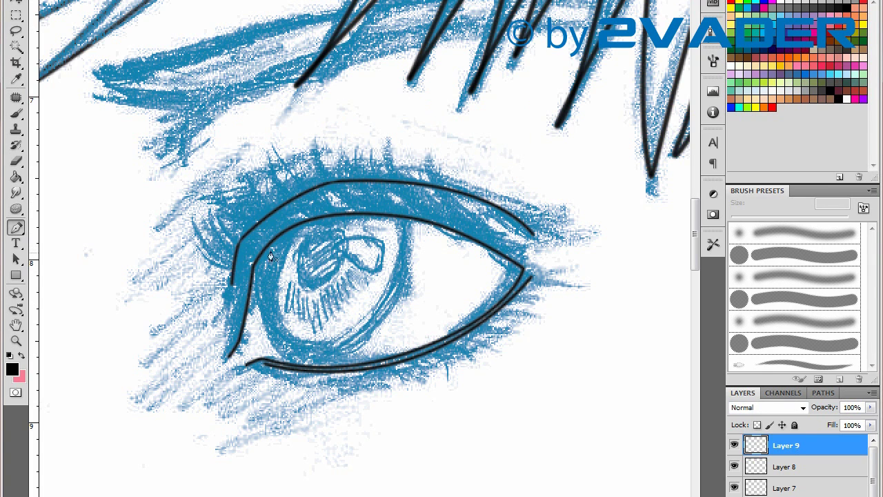
left_click_drag(302, 363, 375, 401)
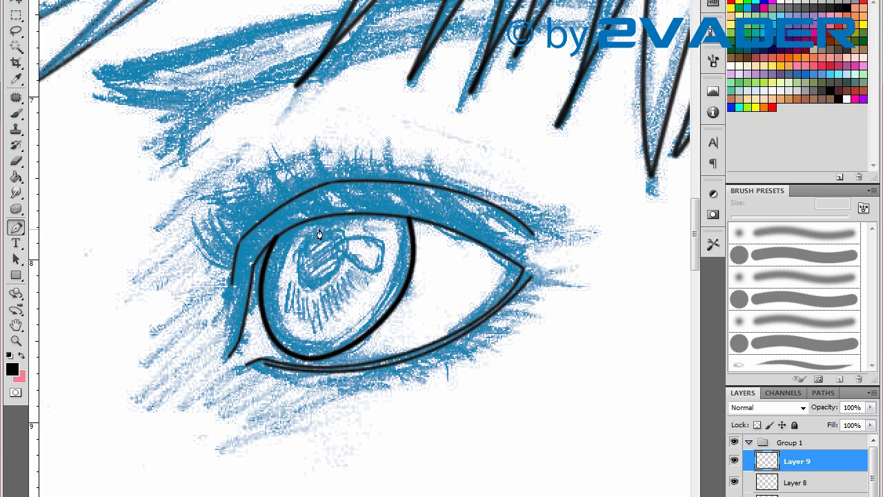
mouse_move(339, 273)
left_mouse_down()
mouse_move(324, 307)
mouse_move(327, 270)
left_mouse_up()
right_click(320, 254)
left_click(352, 348)
key("Return")
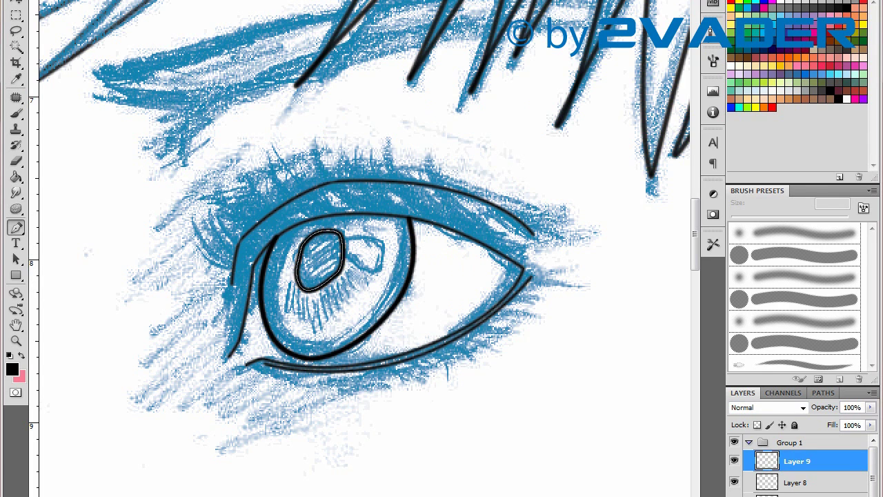
Step: Paint the pupil solid black with a 20 px brush
key("b")
key("bracketright")
key("bracketright")
key("bracketright")
mouse_move(306, 256)
left_mouse_down()
mouse_move(319, 276)
mouse_move(326, 243)
mouse_move(305, 257)
left_mouse_up()
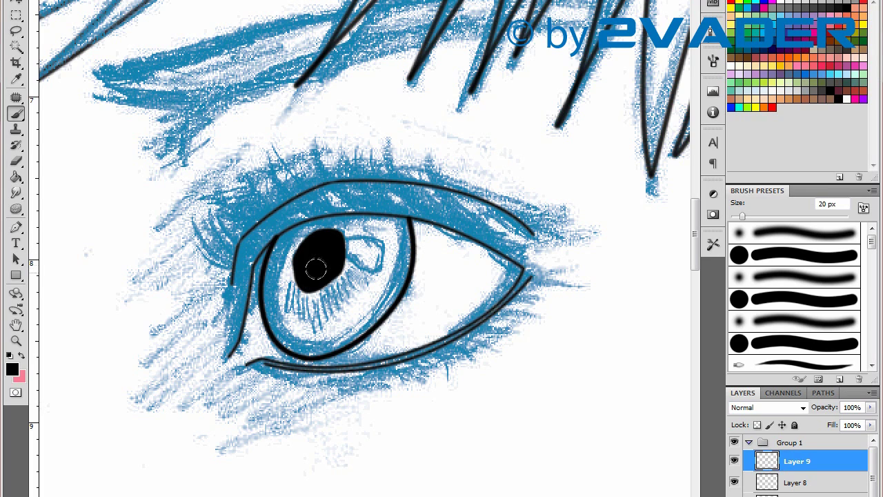
left_click(16, 160)
key("p")
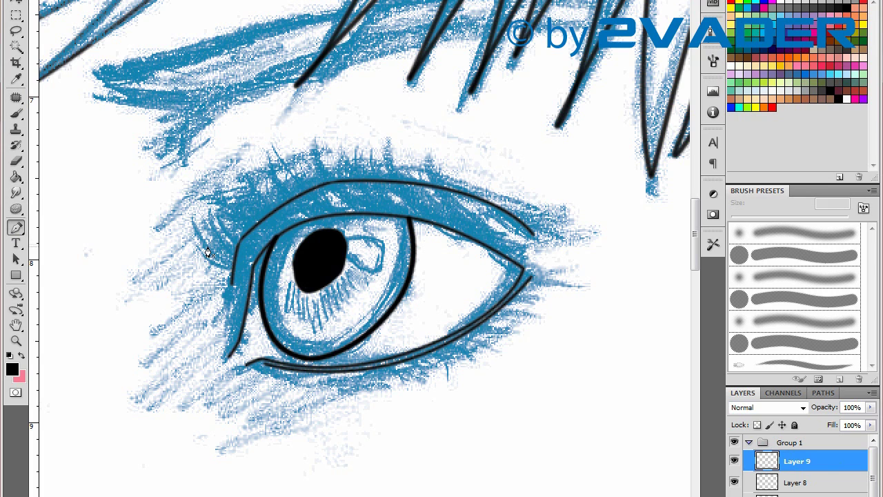
Step: Trace the upper eyelid crease and stroke it with a 3 px black brush
left_click_drag(360, 181, 455, 186)
key("b")
right_click(199, 129)
left_click_drag(226, 158, 215, 158)
key("Return")
key("p")
right_click(208, 197)
left_click(251, 292)
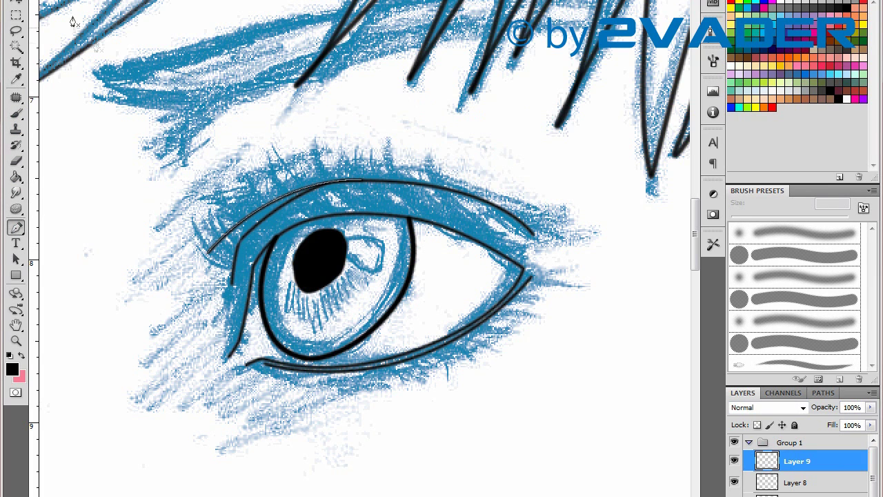
Step: Zoom out to show the whole portrait
key("z")
key("ctrl+minus")
key("ctrl+minus")
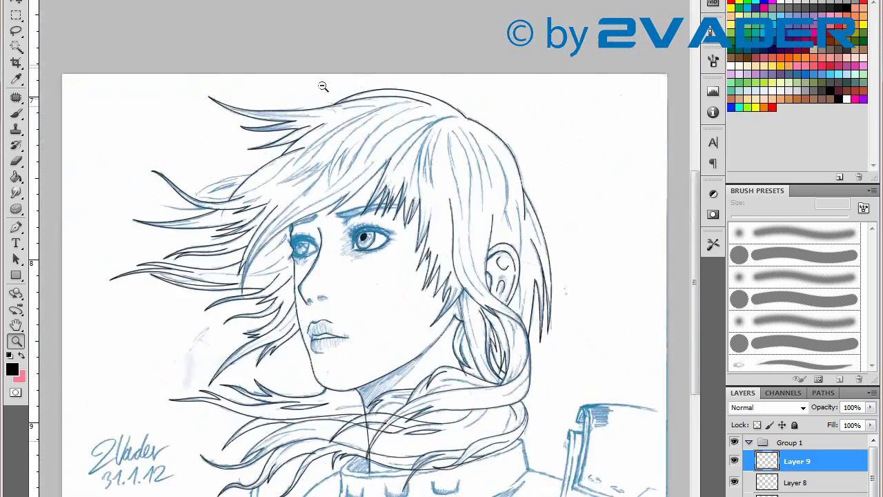
key("ctrl+minus")
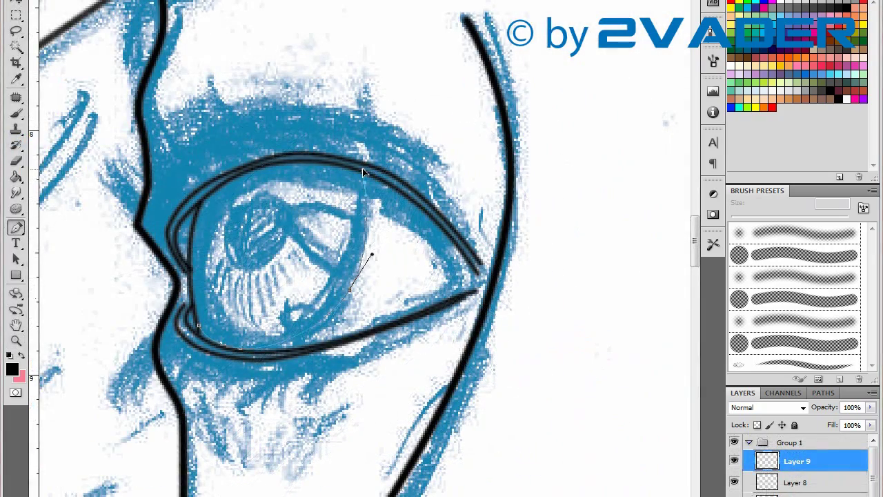
Step: Stroke the other eye's iris path in black
right_click(337, 210)
left_click(373, 273)
left_click(522, 144)
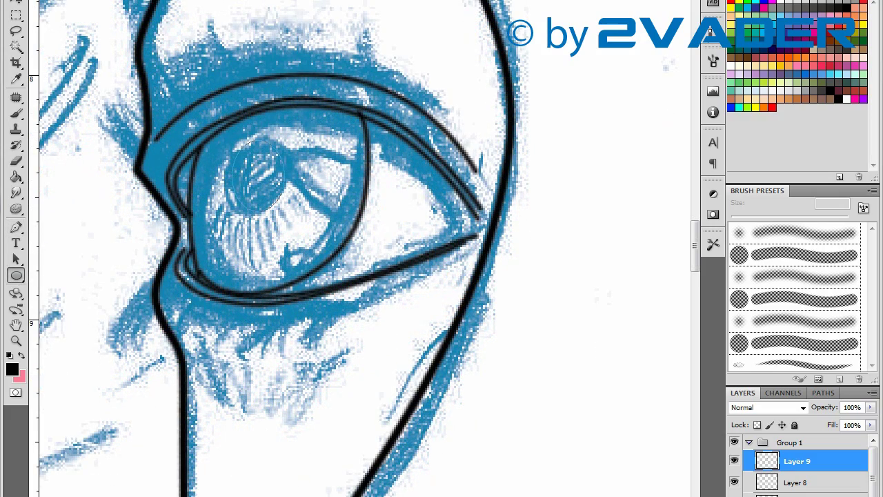
key("p")
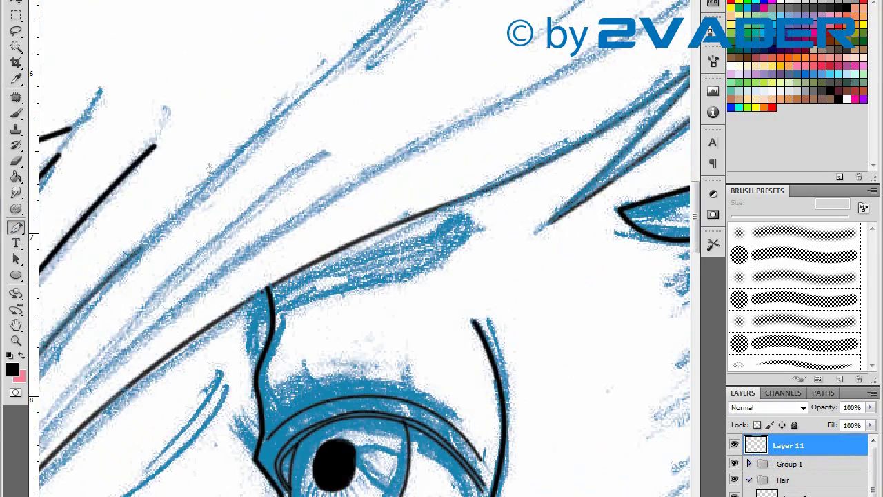
Step: Add a new empty layer and trace a curve along the lower lid
left_click_drag(337, 289, 298, 304)
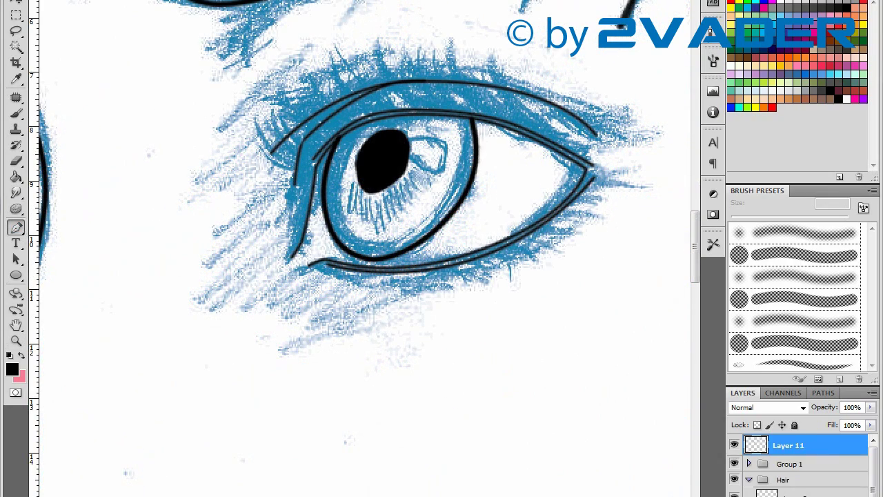
key("ctrl+shift+alt+n")
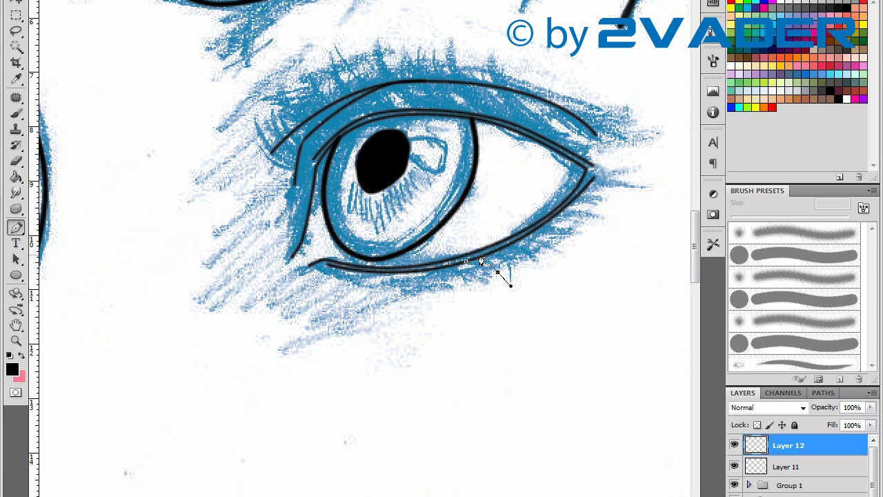
left_click_drag(575, 226, 592, 236)
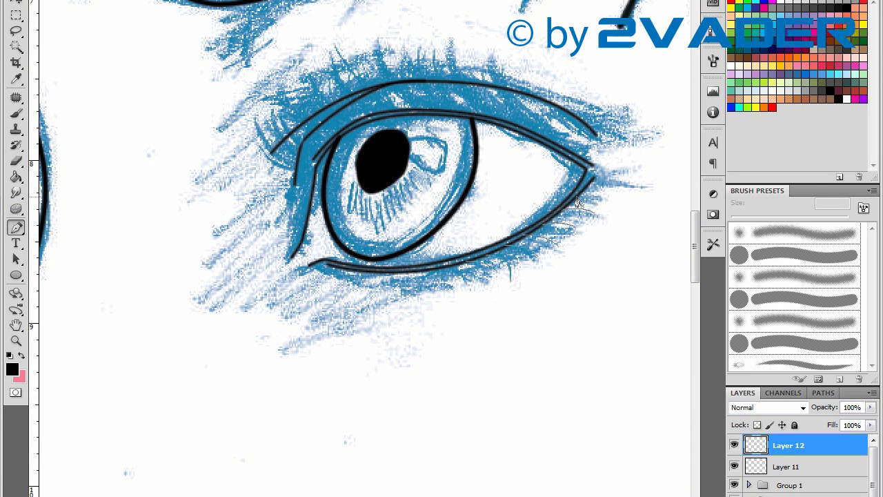
key("b")
right_click(494, 188)
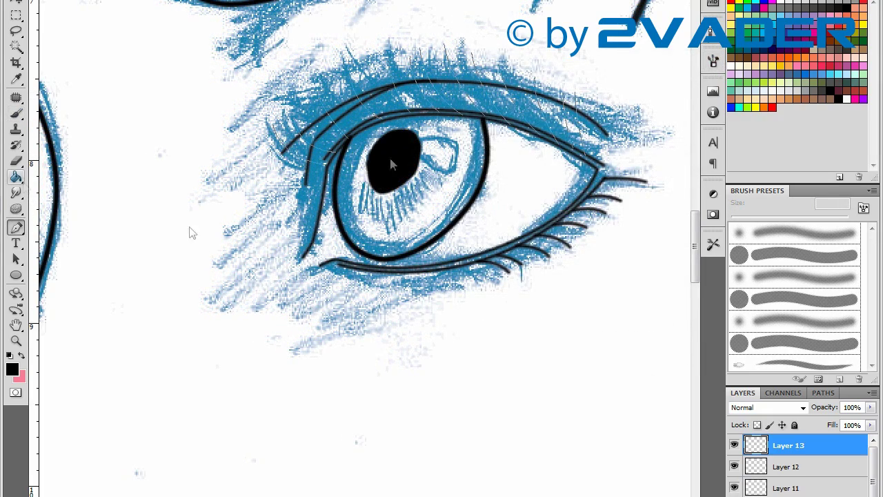
Step: Set brush minimum diameter to 30% with no size jitter, and stroke the lash paths
key("b")
left_click_drag(655, 122, 612, 121)
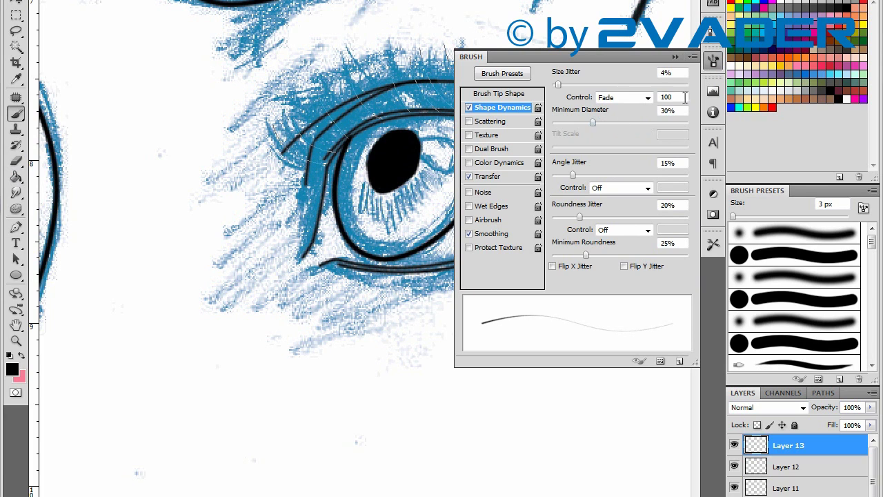
type("100")
left_click_drag(558, 84, 553, 86)
key("F5")
key("p")
left_click(522, 154)
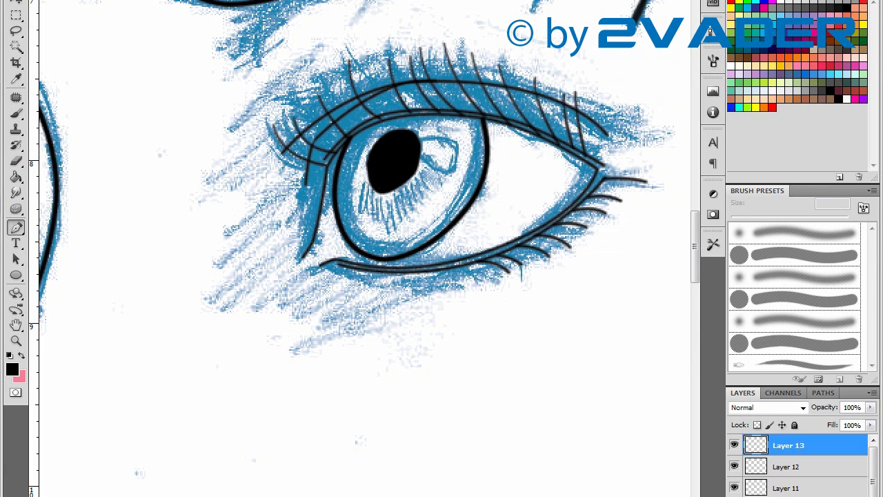
left_click(16, 340)
left_click(161, 73, "alt")
Step: Duplicate the lash layer and rotate the copy slightly clockwise
right_click(789, 445)
left_click(778, 147)
left_click(554, 132)
left_click(162, 23)
left_click(303, 114)
key("v")
key("ctrl+t")
left_click_drag(150, 82, 153, 75)
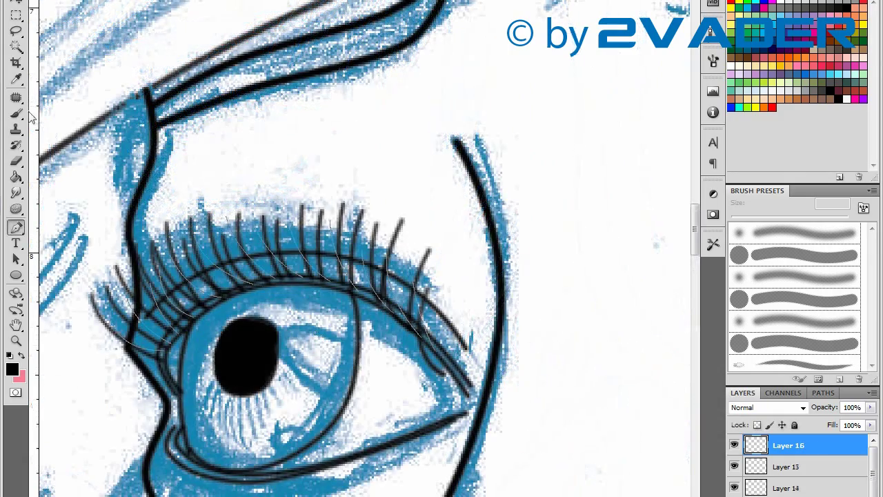
Step: Stroke another lash path with the tapered brush
left_click(713, 61)
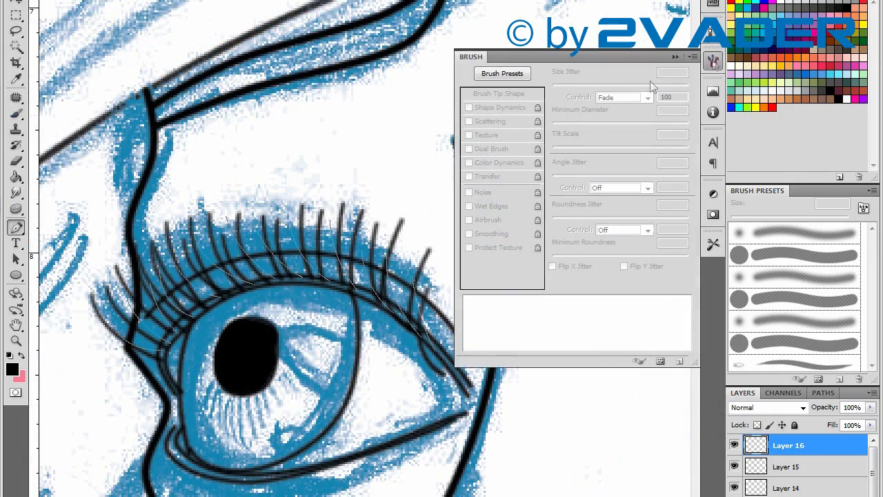
key("b")
key("p")
right_click(264, 239)
left_click(306, 357)
left_click(774, 450)
Step: Duplicate the new lash layer and transform the copy
right_click(774, 450)
left_click(788, 170)
key("Return")
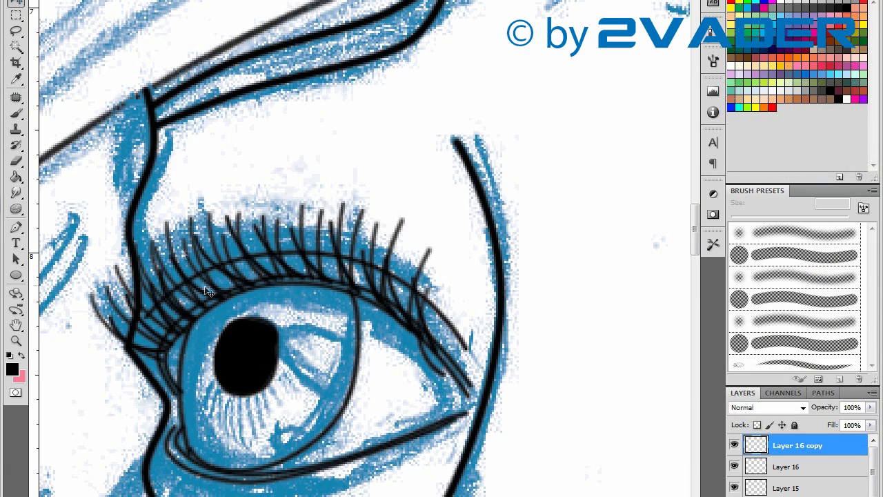
key("ctrl+t")
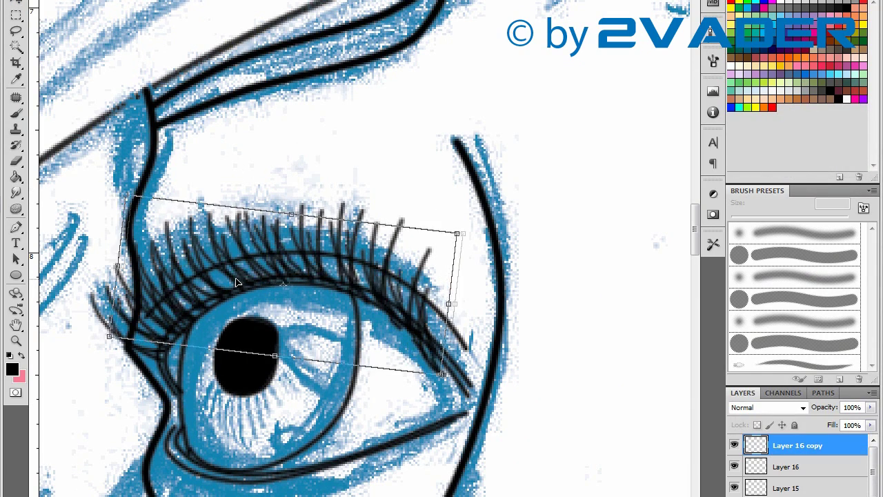
key("Return")
Step: Add a third lash copy, rotated and offset to thicken the lashes
right_click(774, 445)
left_click(788, 170)
key("Return")
key("ctrl+t")
left_click_drag(295, 276, 351, 275)
key("m")
key("Return")
Step: Merge the lash copy layers down into one lash layer
right_click(774, 445)
left_click(717, 401)
right_click(774, 445)
left_click(718, 400)
right_click(742, 447)
left_click(772, 405)
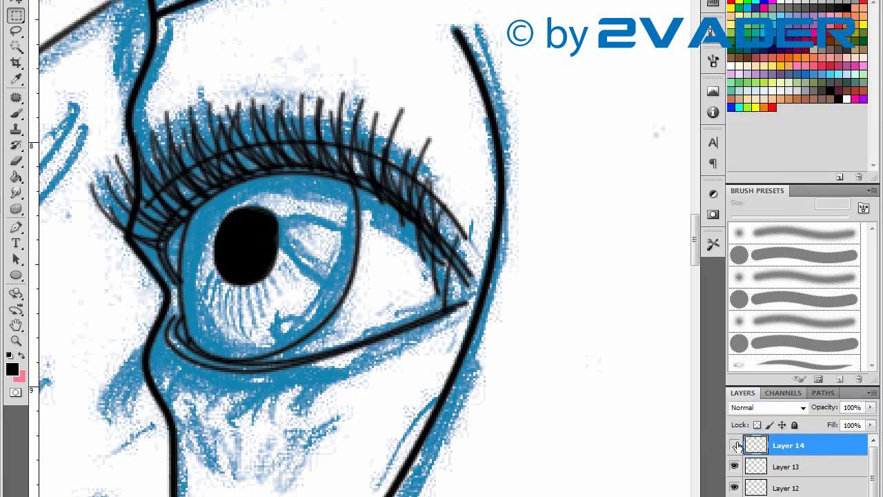
Step: Start a curved path along the lower eyelid below the inner corner
key("p")
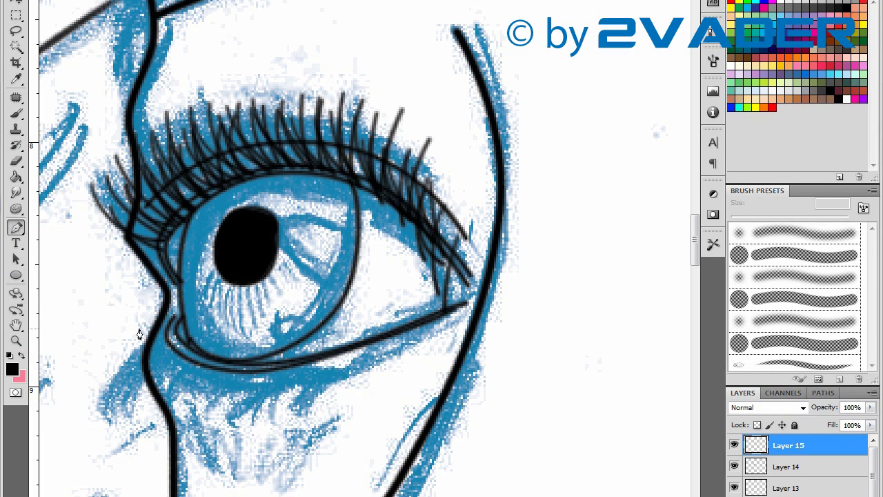
left_click_drag(140, 334, 188, 355)
left_click_drag(127, 357, 103, 375)
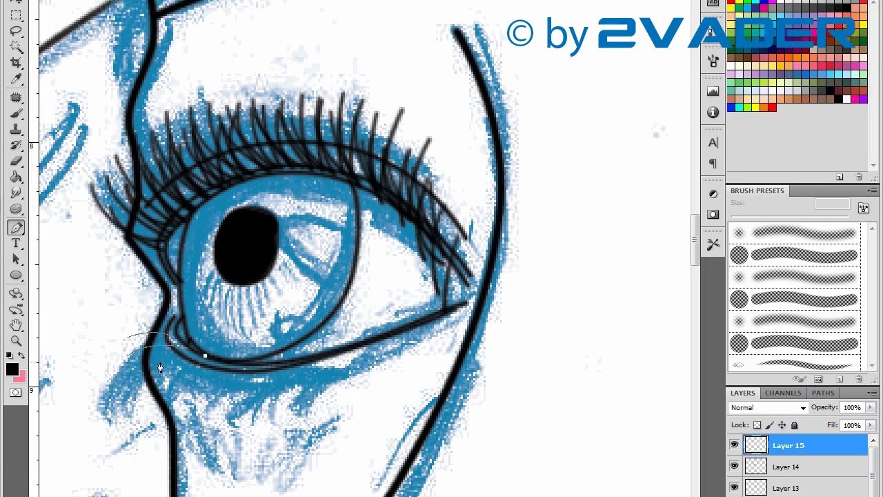